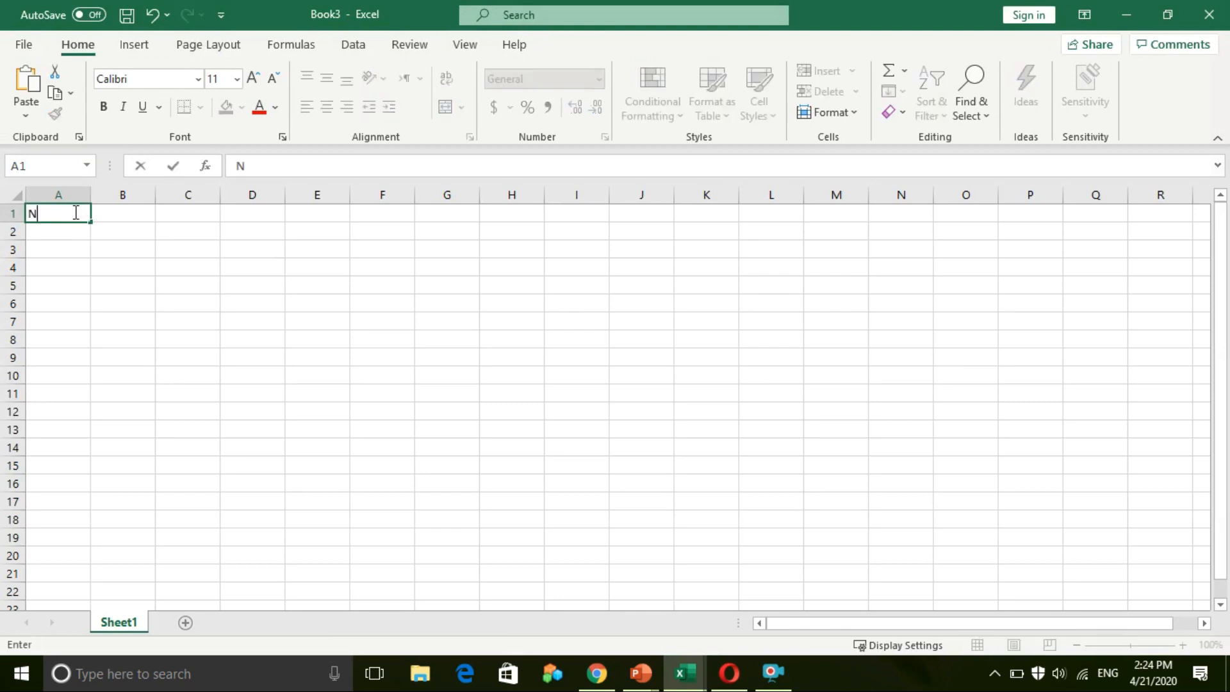
Enter the headers Name, Telephone and Home Address in A1:C1, and widen column C
type("ame")
key("Tab")
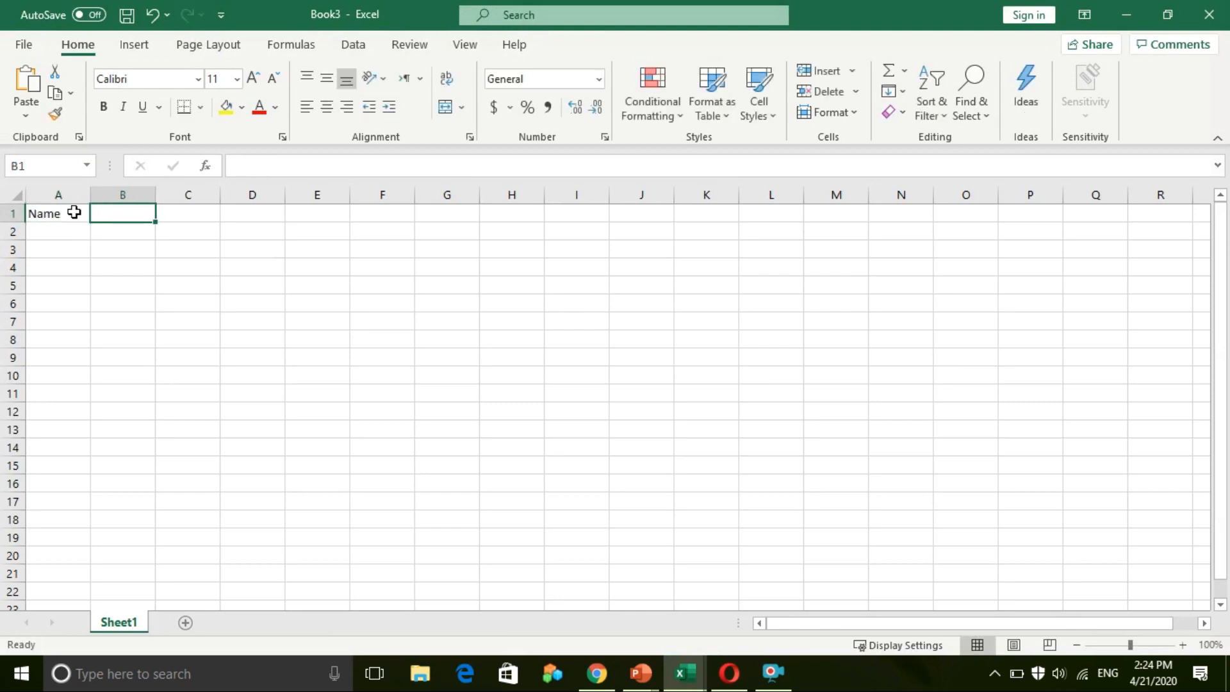
type("Telephone")
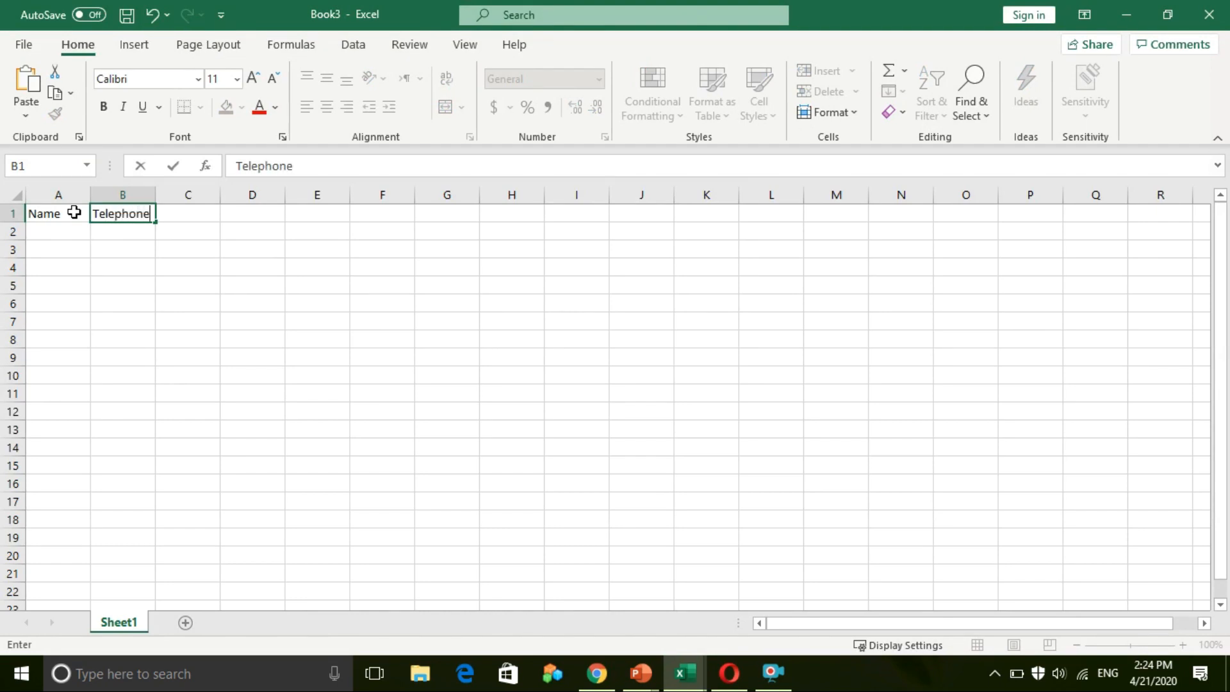
key("Tab")
type("H")
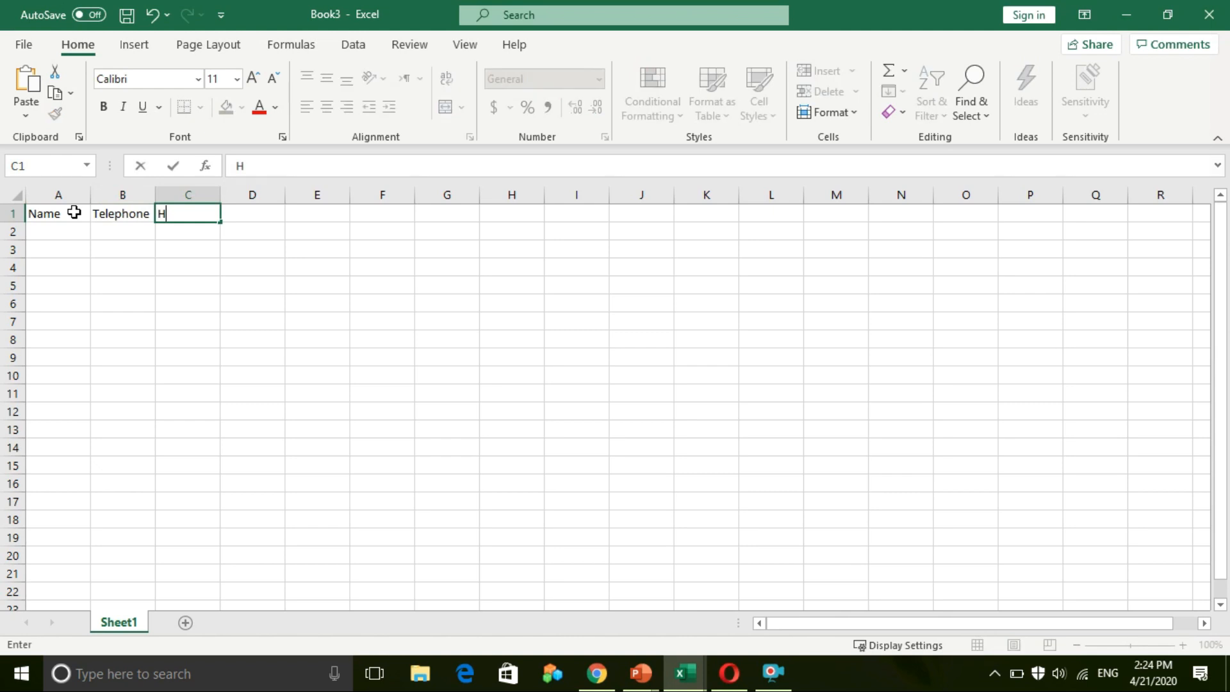
type("ome Address")
key("Tab")
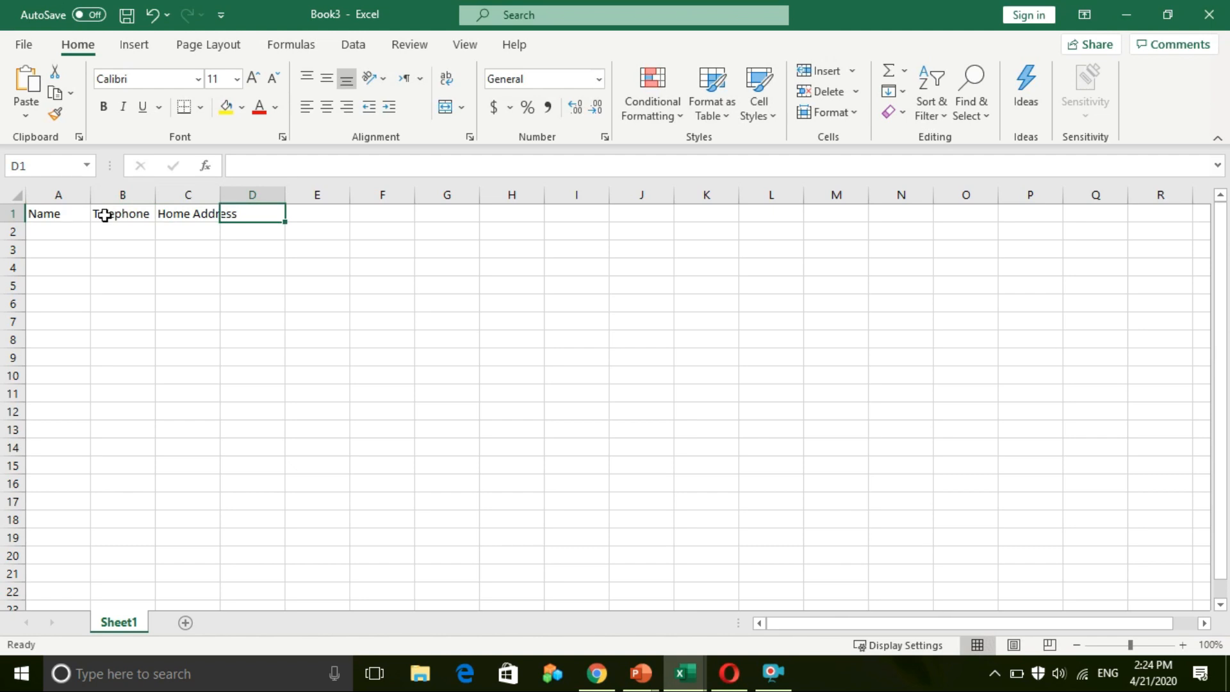
left_click(183, 212)
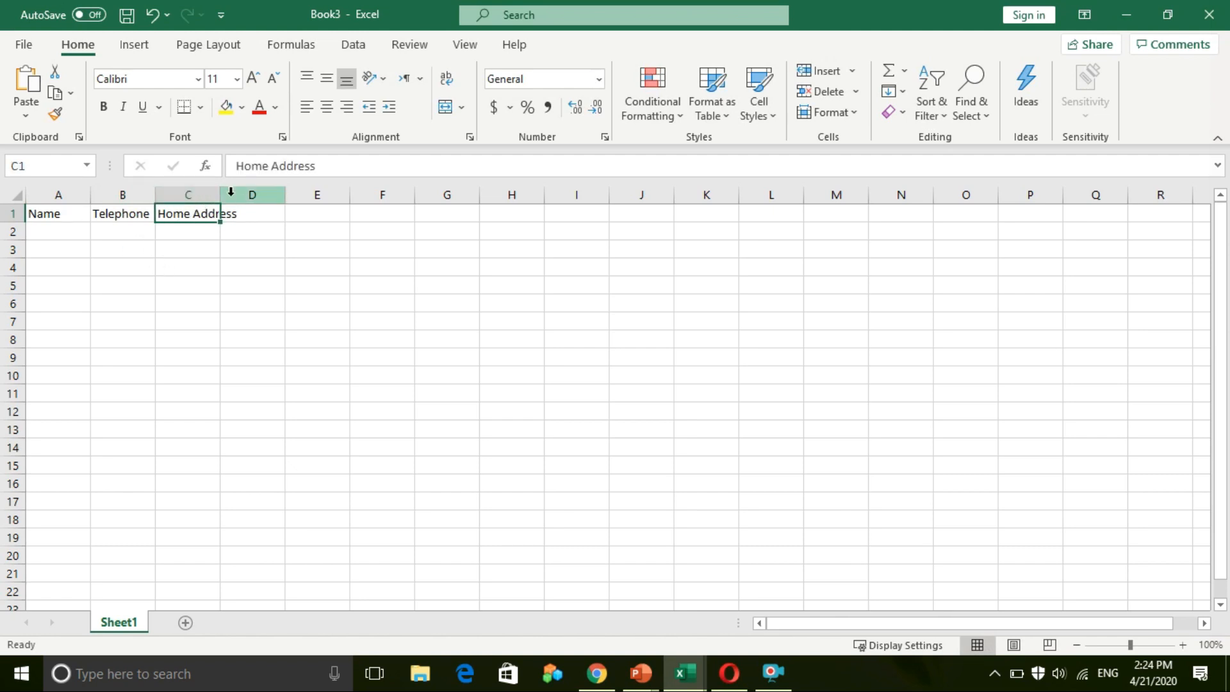
left_click_drag(219, 192, 241, 191)
Add the Email Address, Birthday and Hobby headers in D1:F1, widening column D
left_click(267, 213)
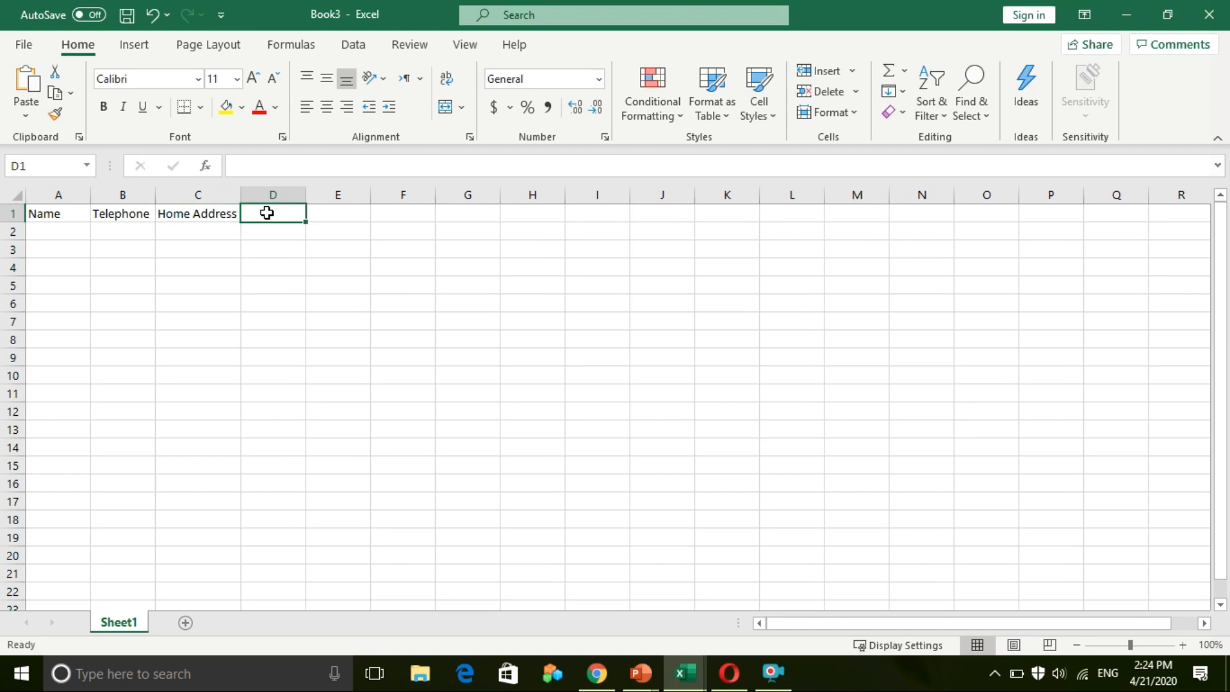
type("Ema")
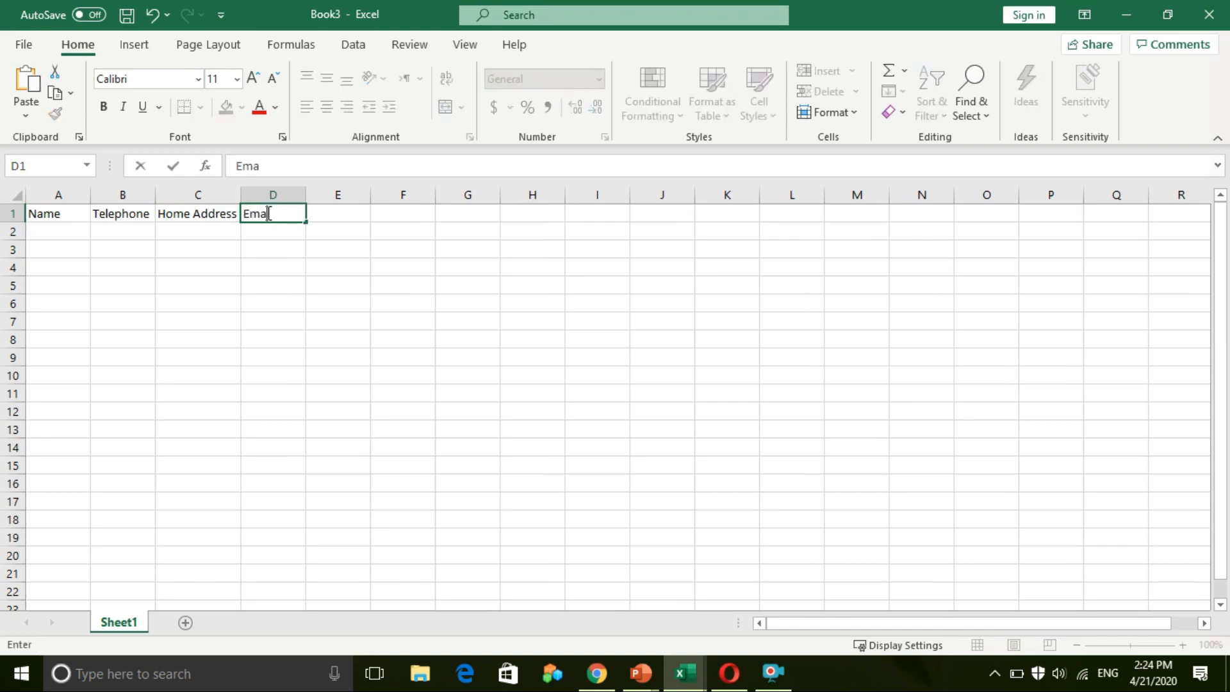
type("il Address")
left_click(280, 252)
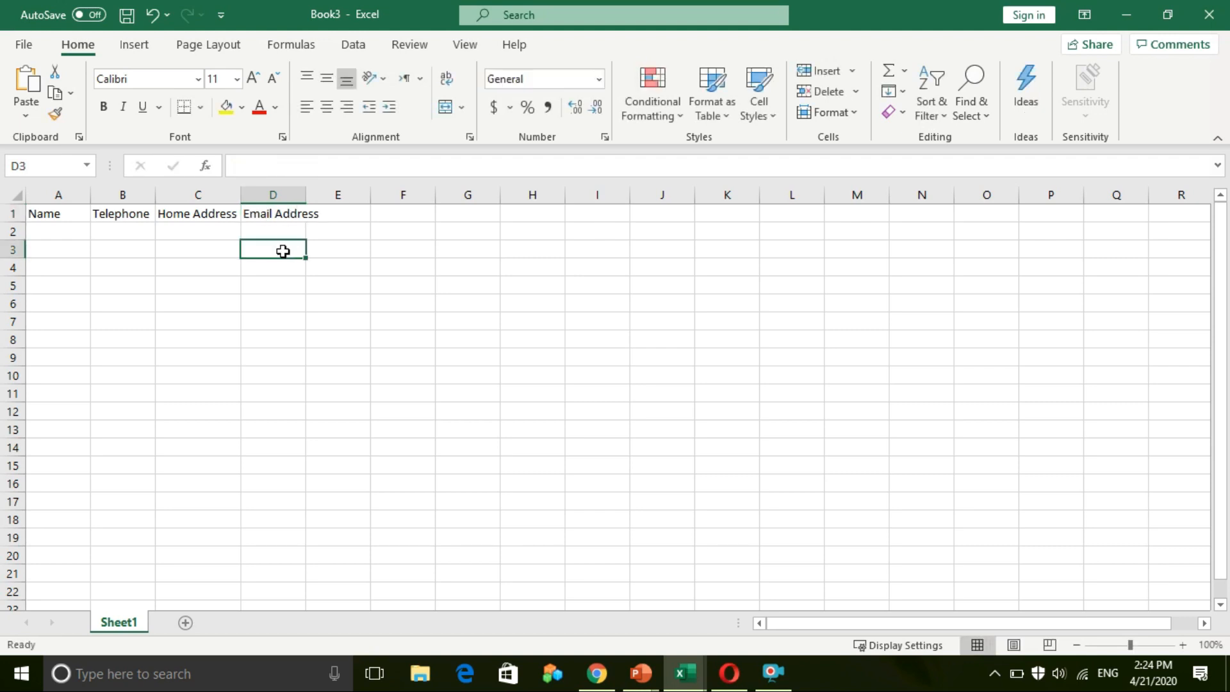
left_click_drag(303, 196, 326, 195)
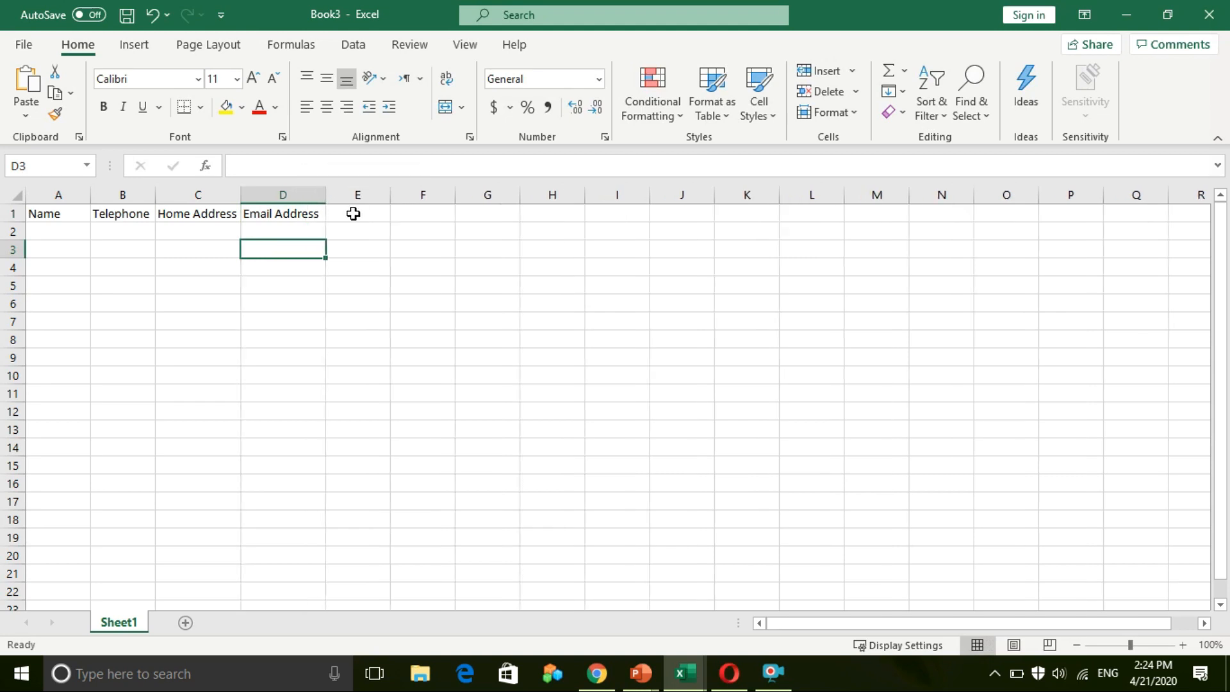
left_click(353, 214)
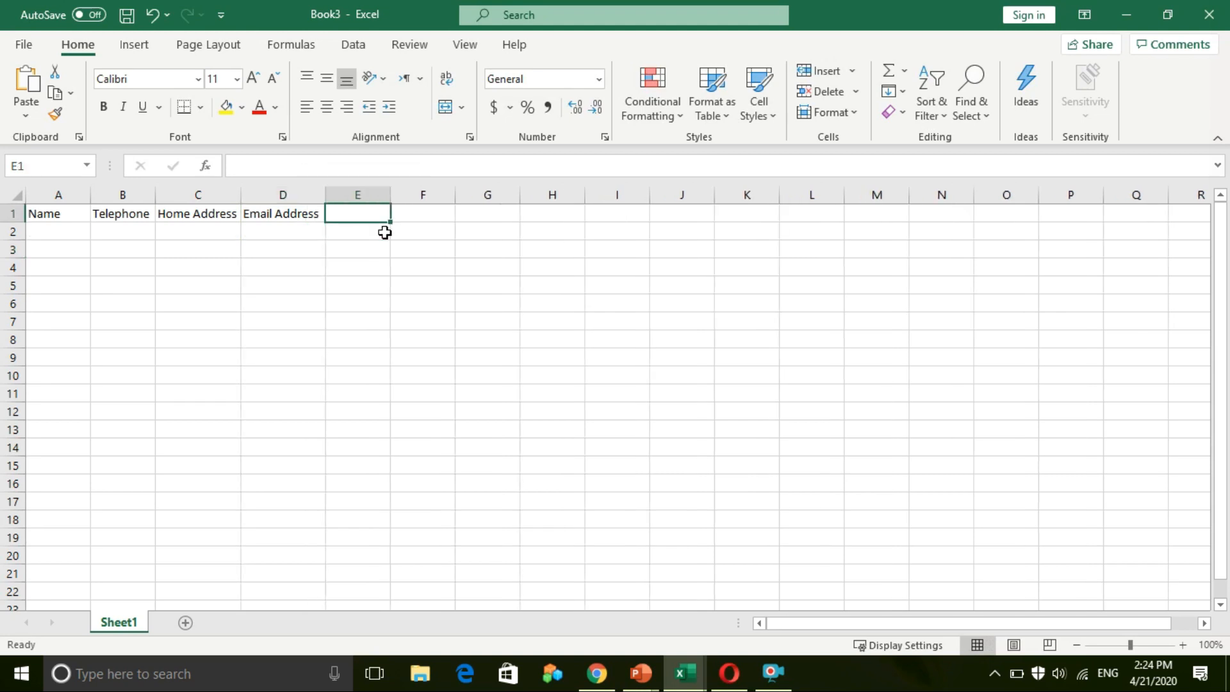
type("Birthda")
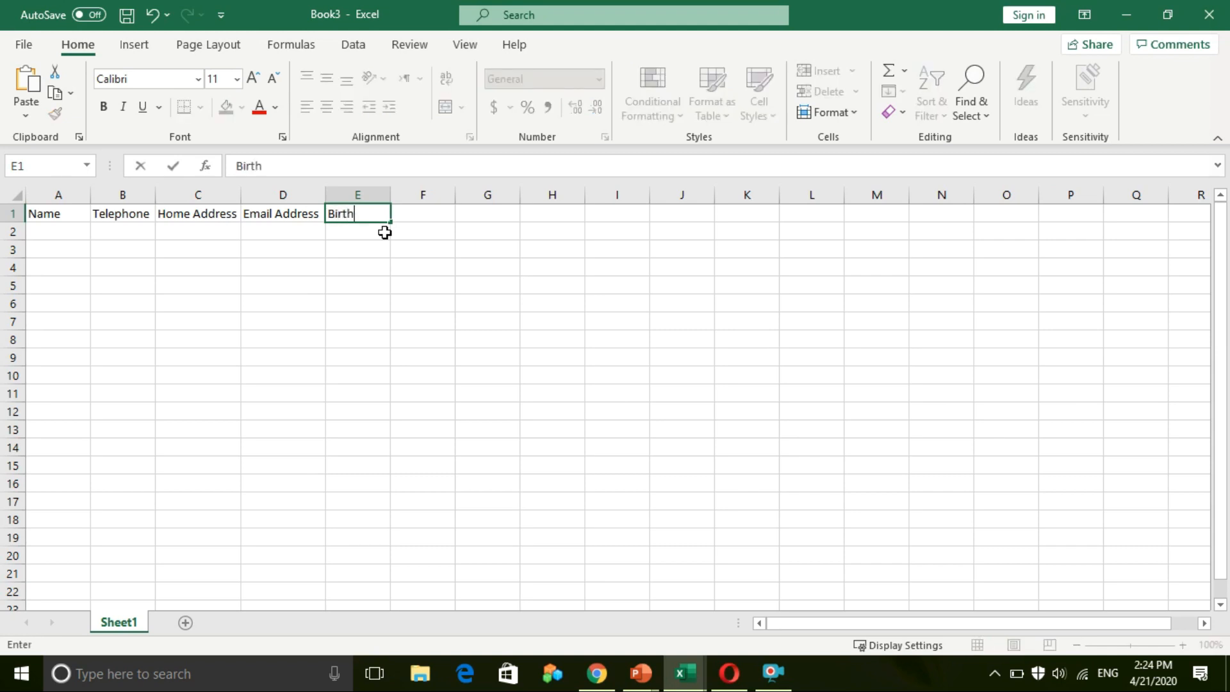
key("Tab")
type("Hobby")
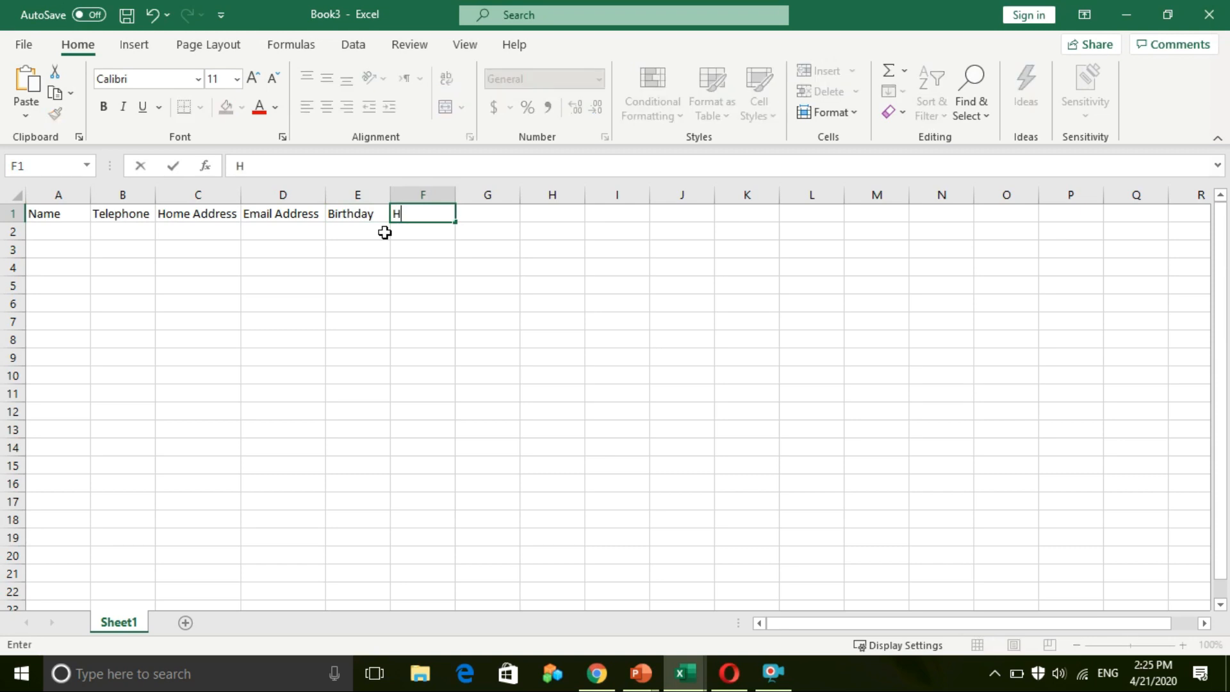
left_click(263, 356)
left_click(51, 234)
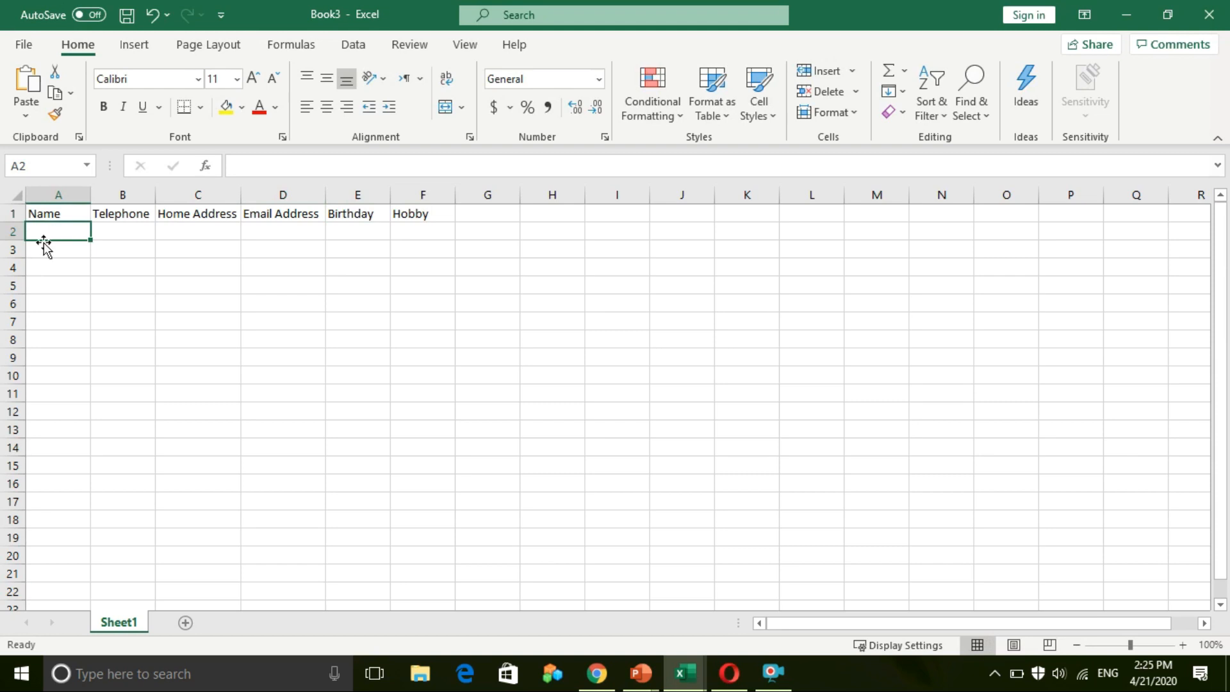
Close the Circuit presentation without saving changes
left_click(641, 672)
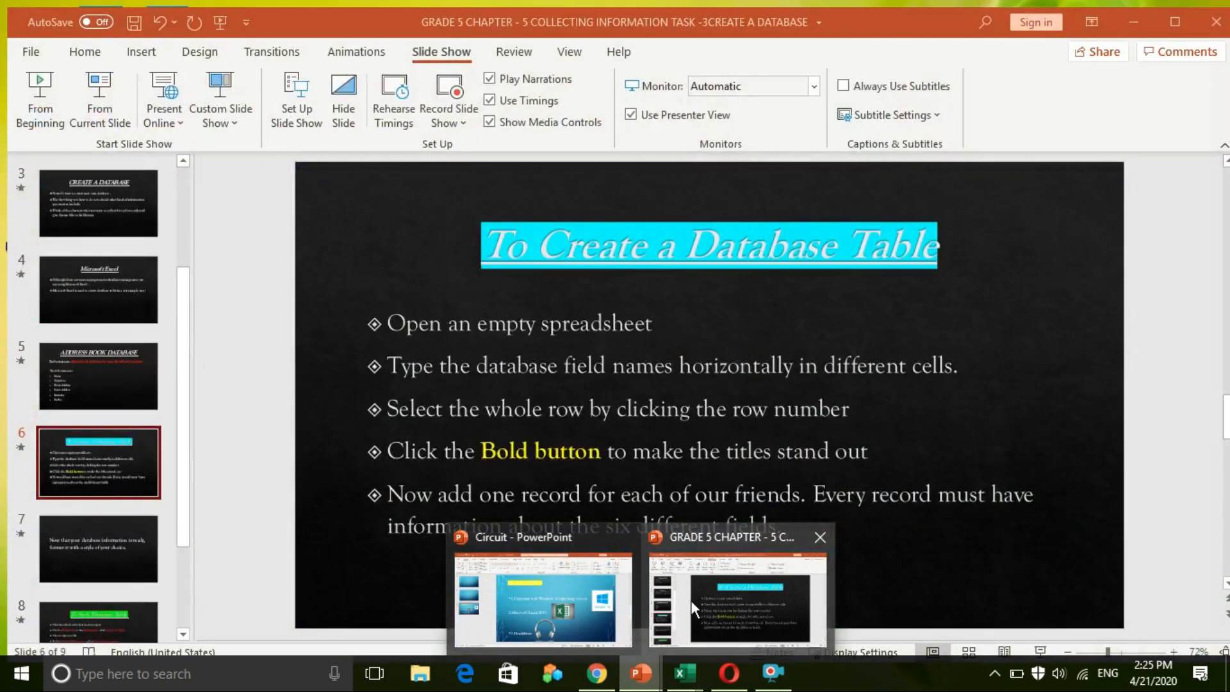
left_click(694, 597)
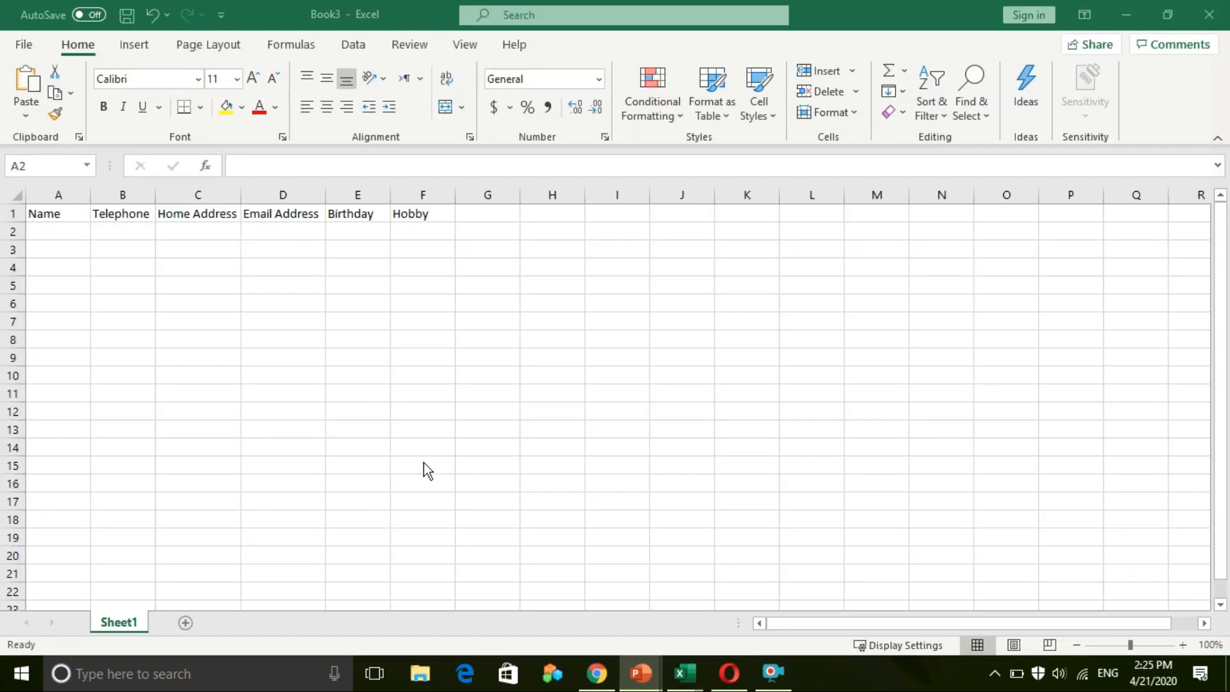
left_click(606, 357)
Review the database-table steps on the GRADE 5 slide 6, then return to Book3
left_click(655, 676)
left_click(672, 401)
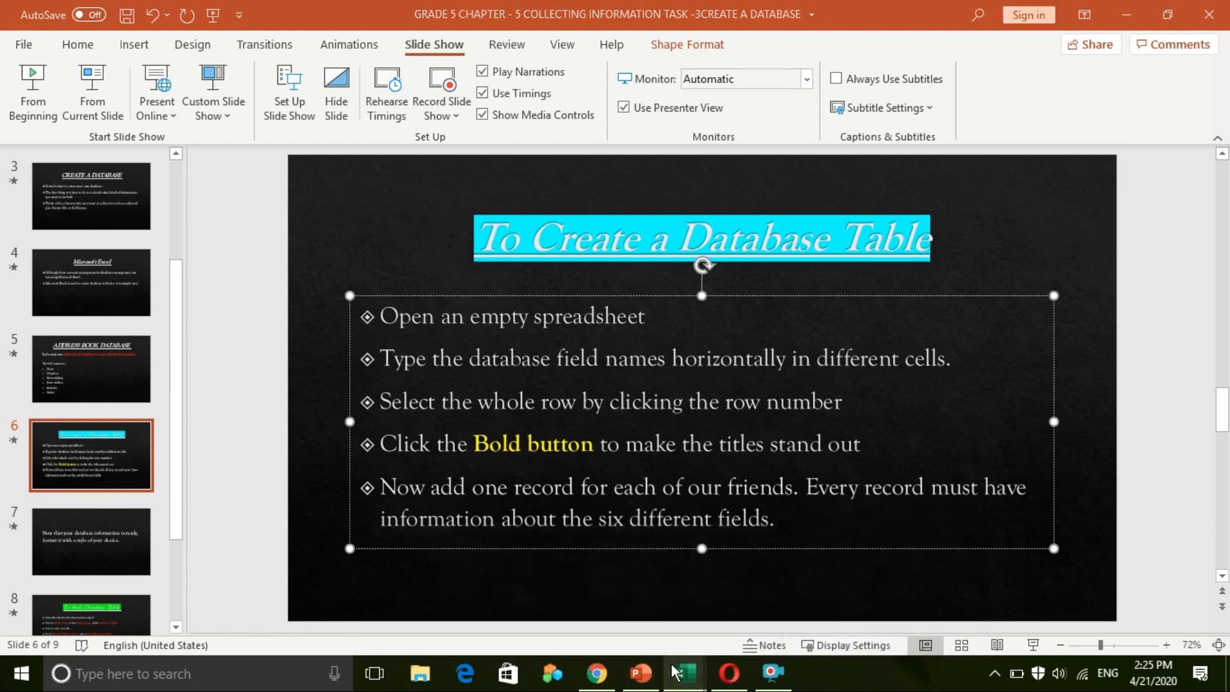
mouse_move(698, 682)
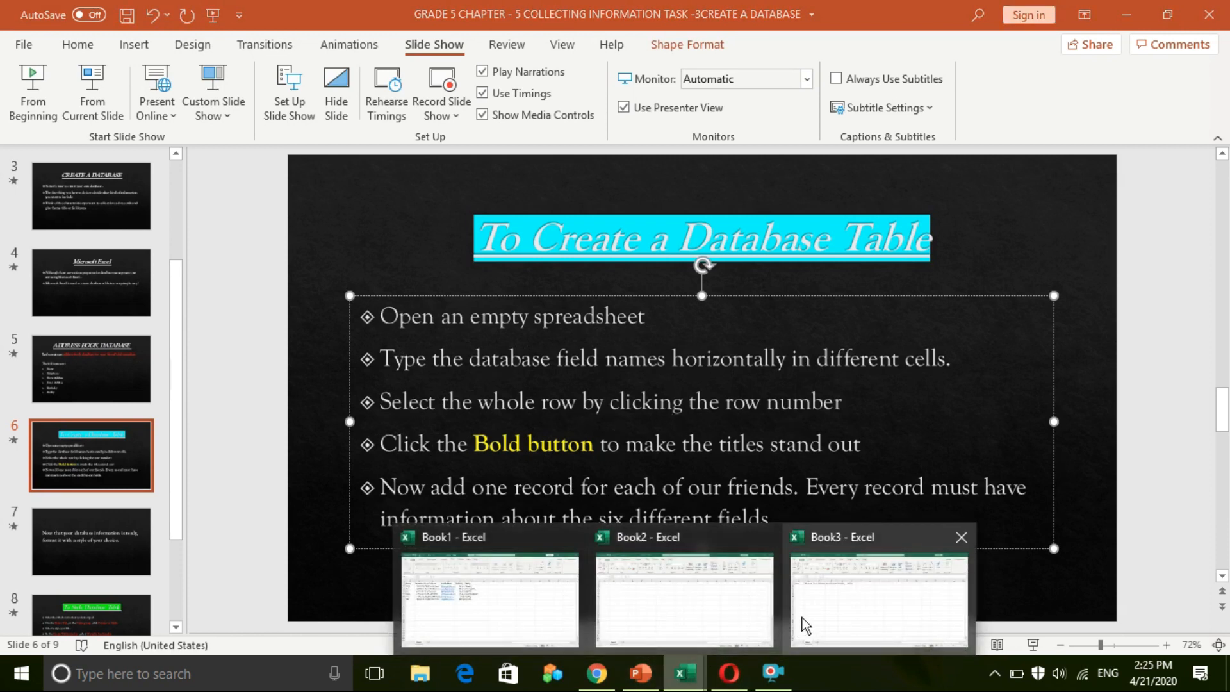
left_click(808, 615)
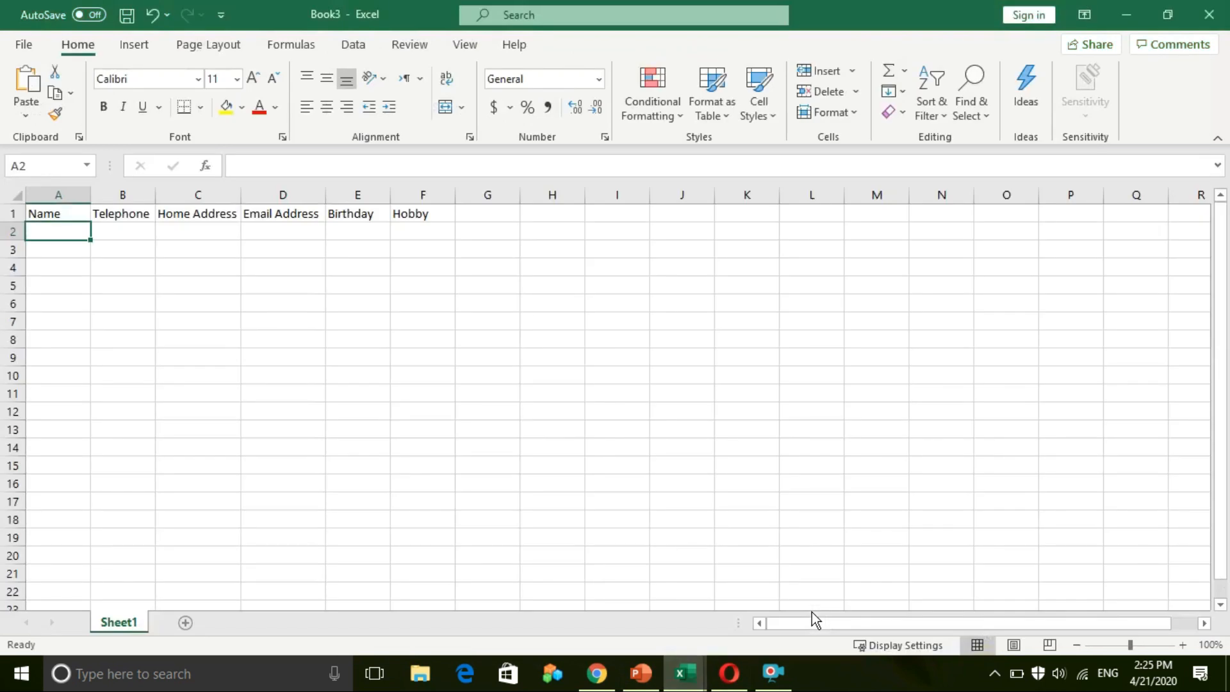
Make row 1's headers, Name through Hobby, bold
left_click(5, 213)
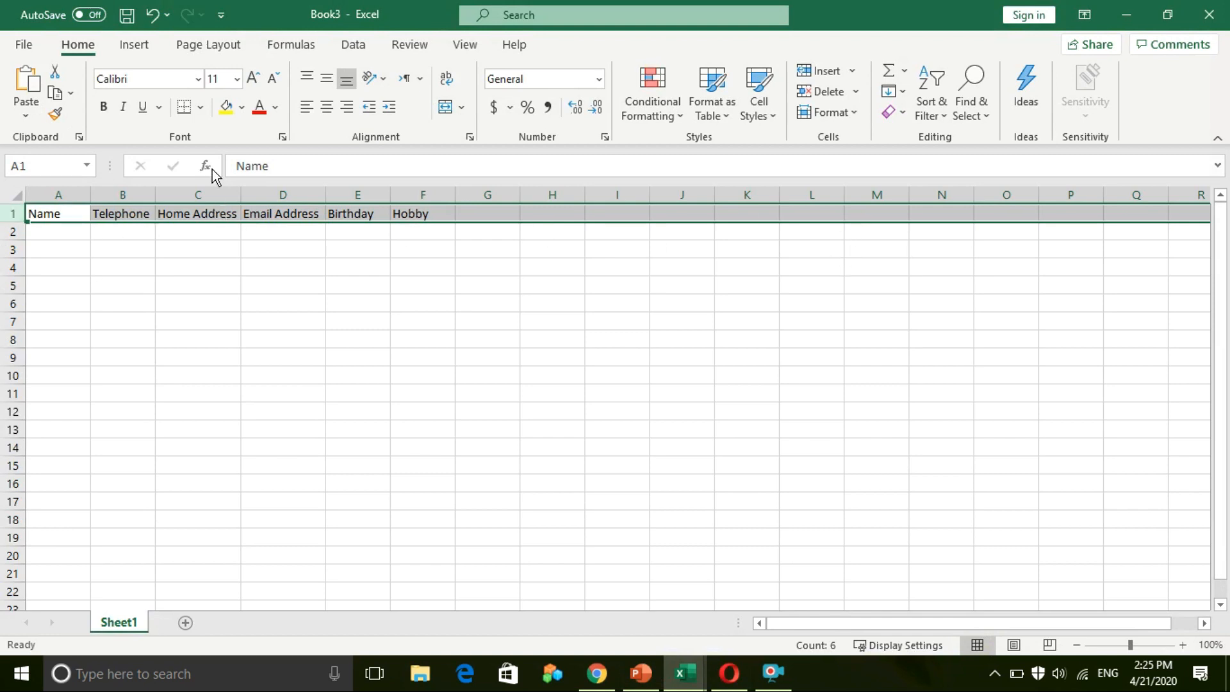
left_click(103, 107)
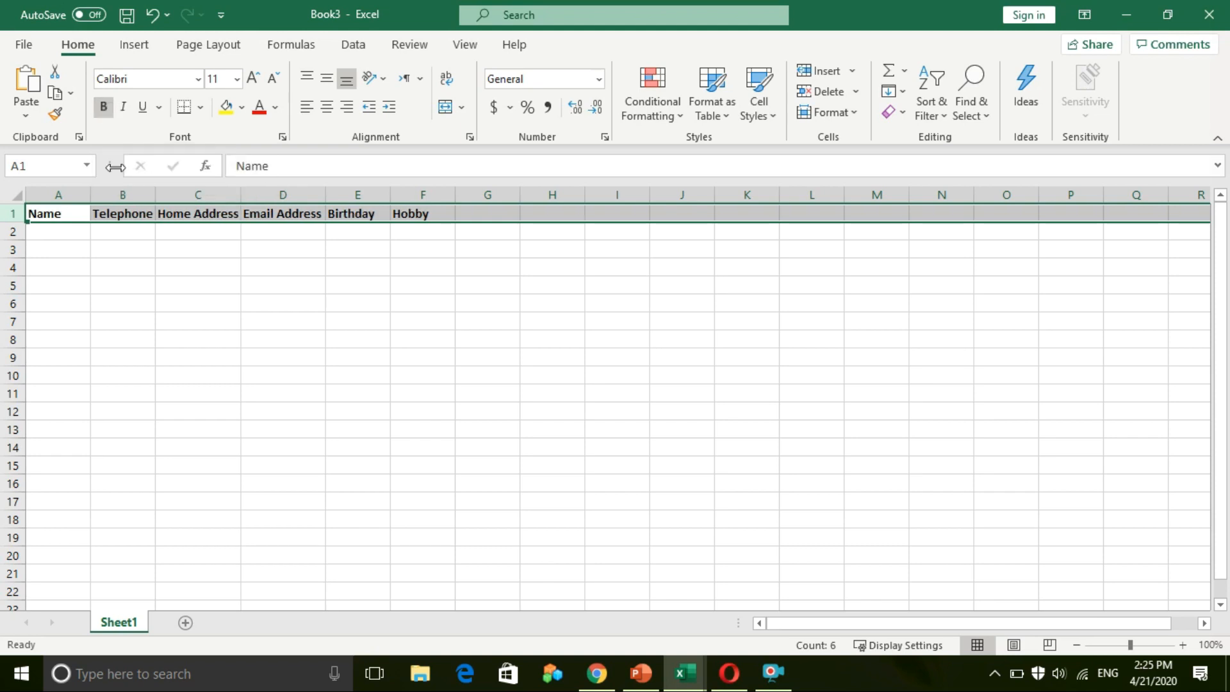
left_click(99, 262)
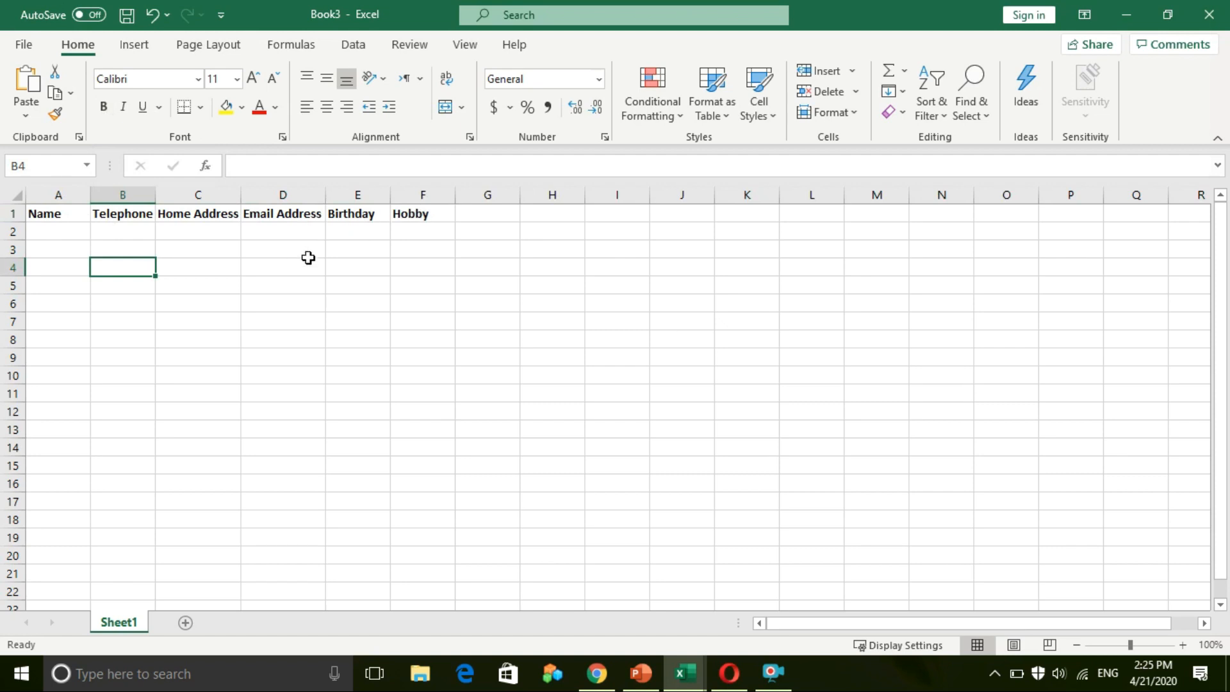
left_click(640, 673)
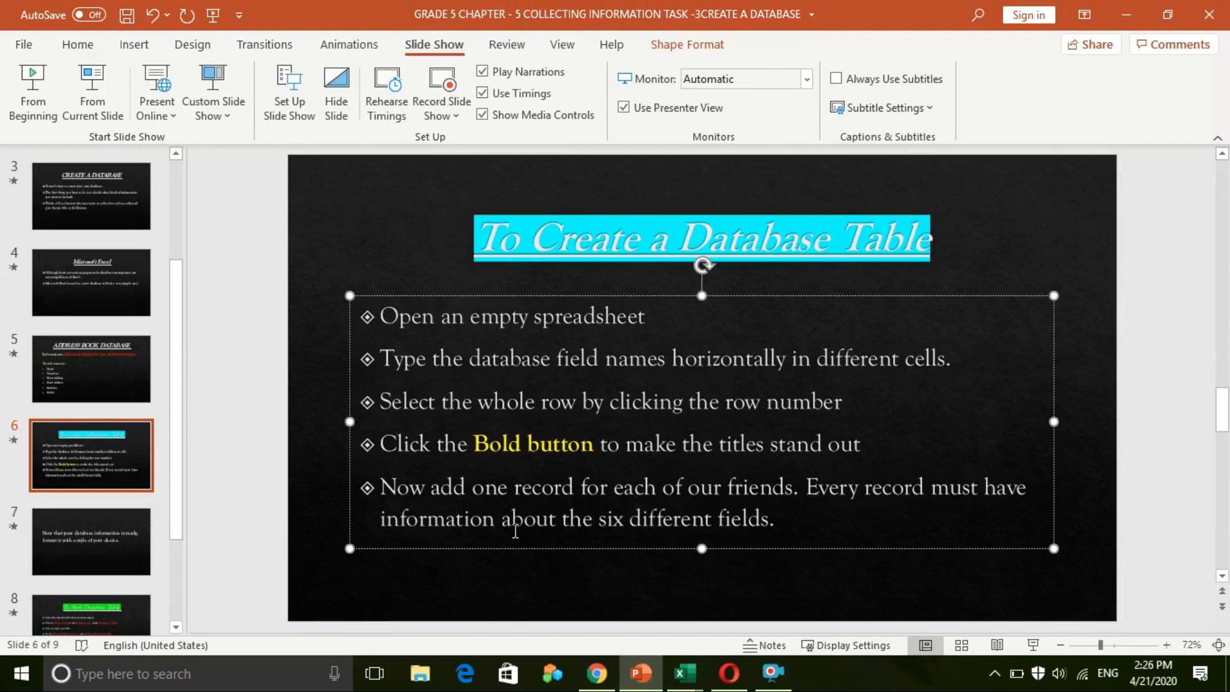
left_click(1124, 17)
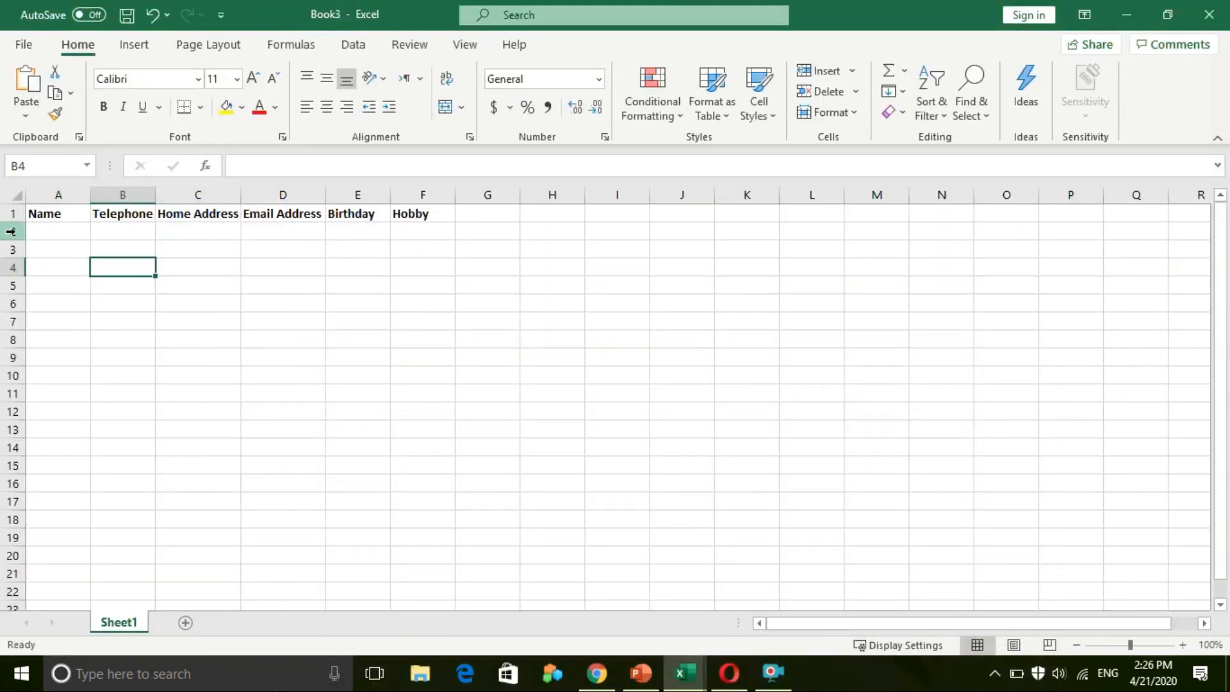
left_click(65, 229)
Enter the first friend's name in A2 and their telephone number in B2
double_click(65, 229)
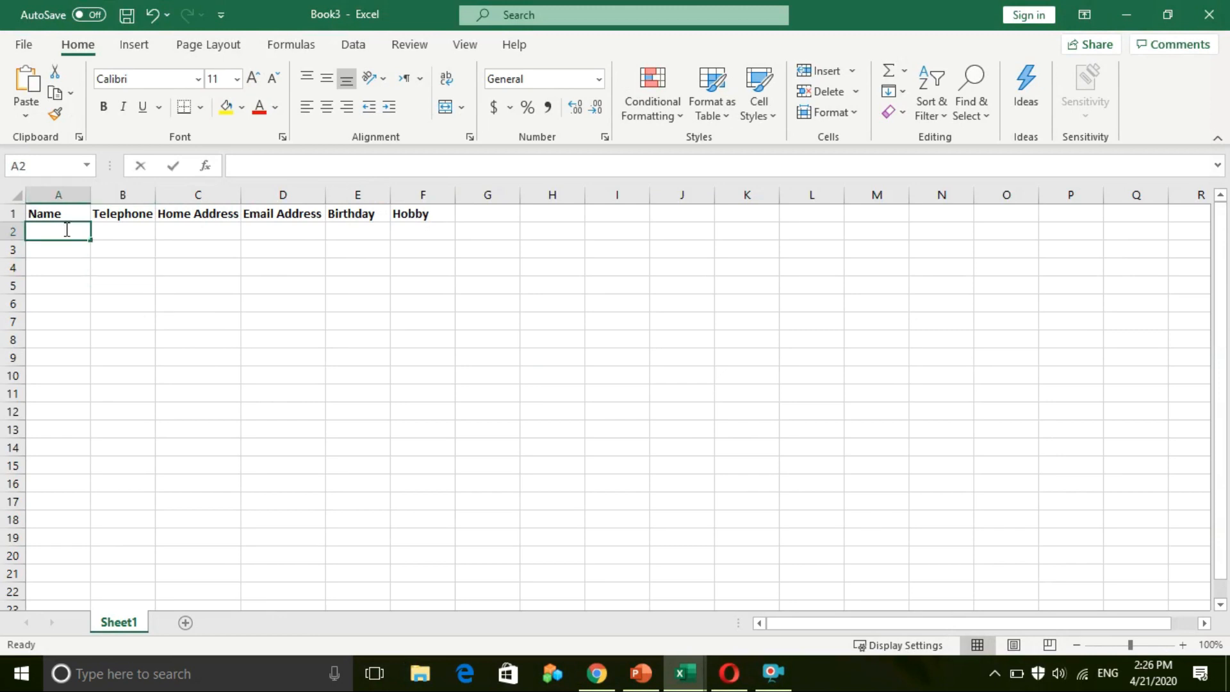
type("Stella")
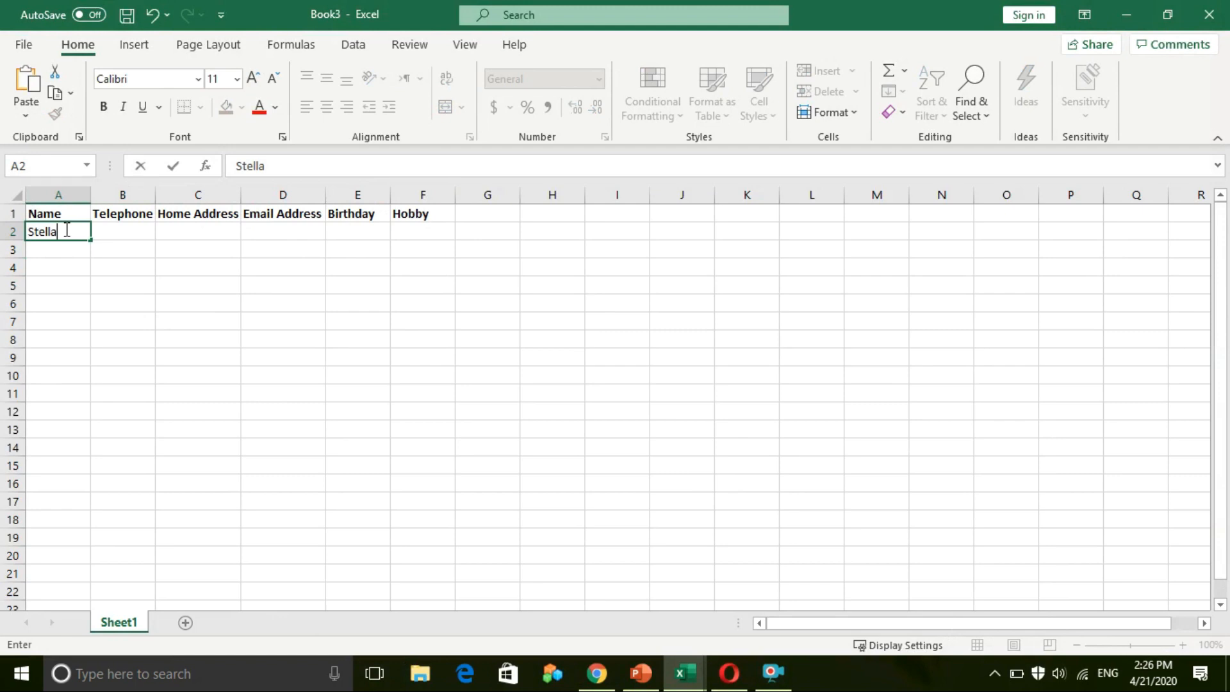
key("Tab")
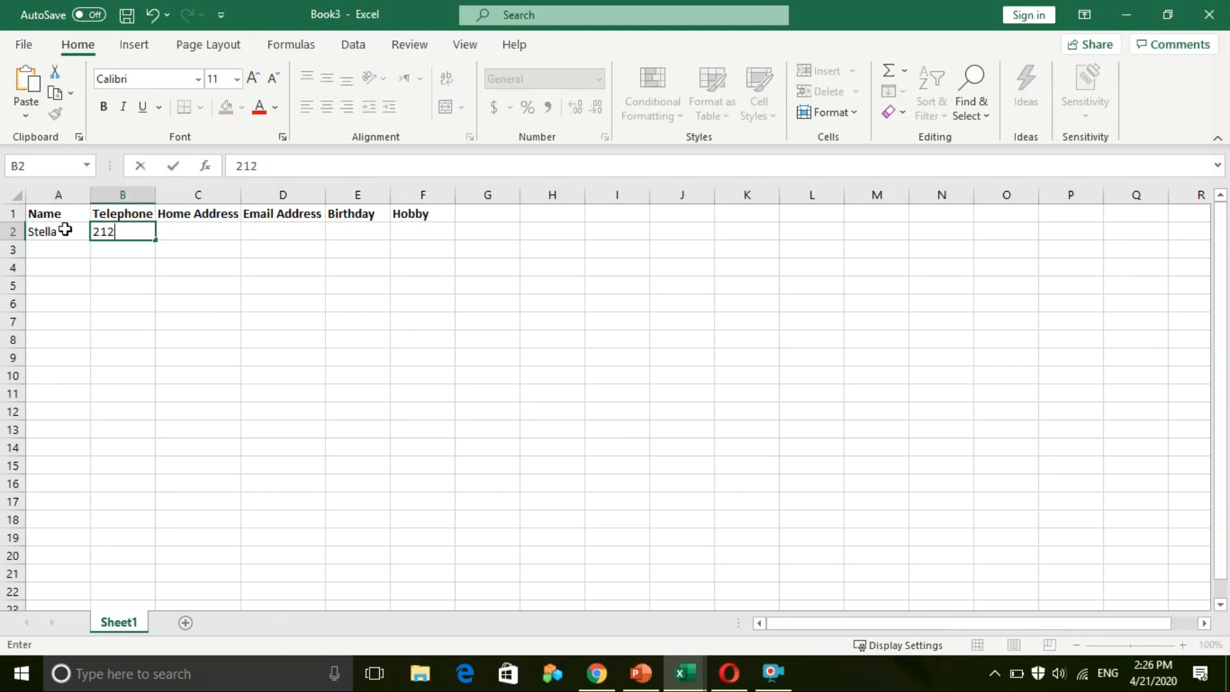
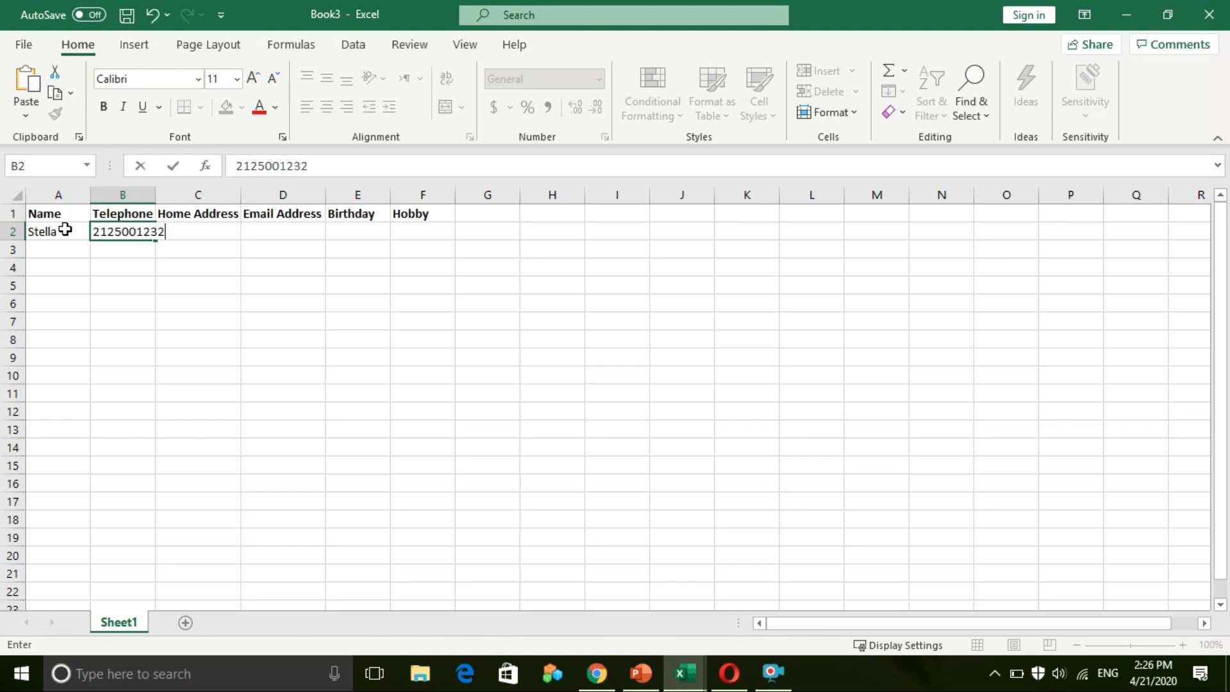
key("F2")
key("Return")
Fill in the friend's home address in C2 and e-mail in D2, widening both columns
left_click(192, 229)
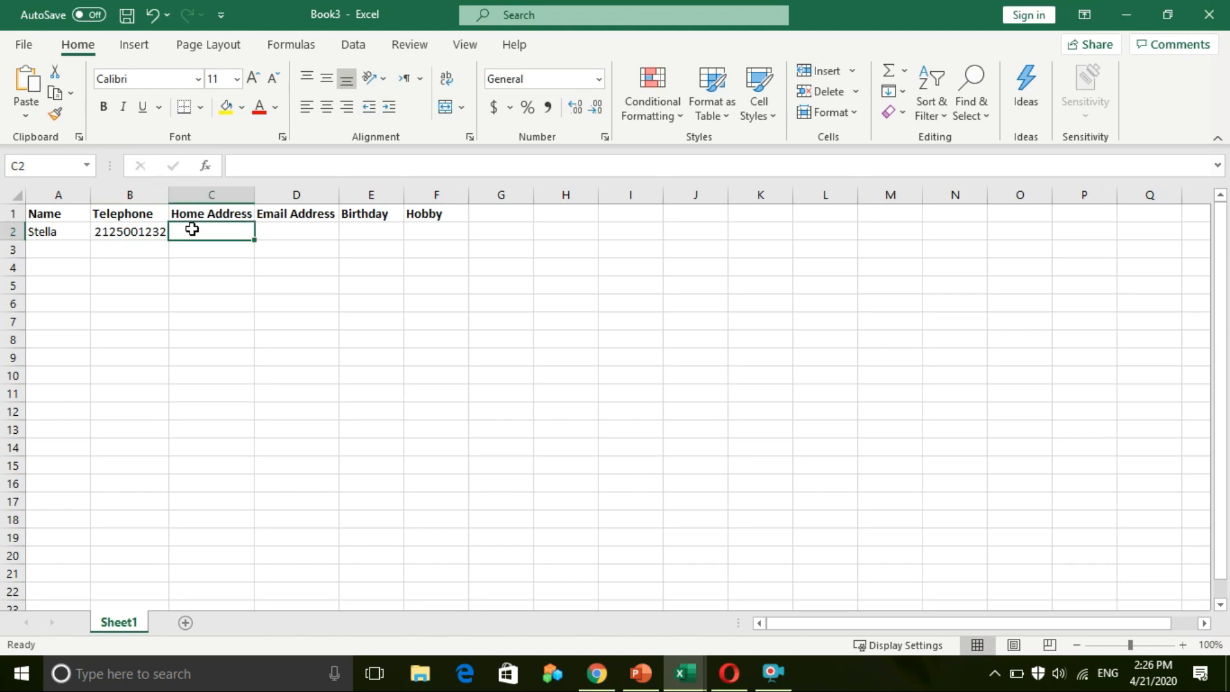
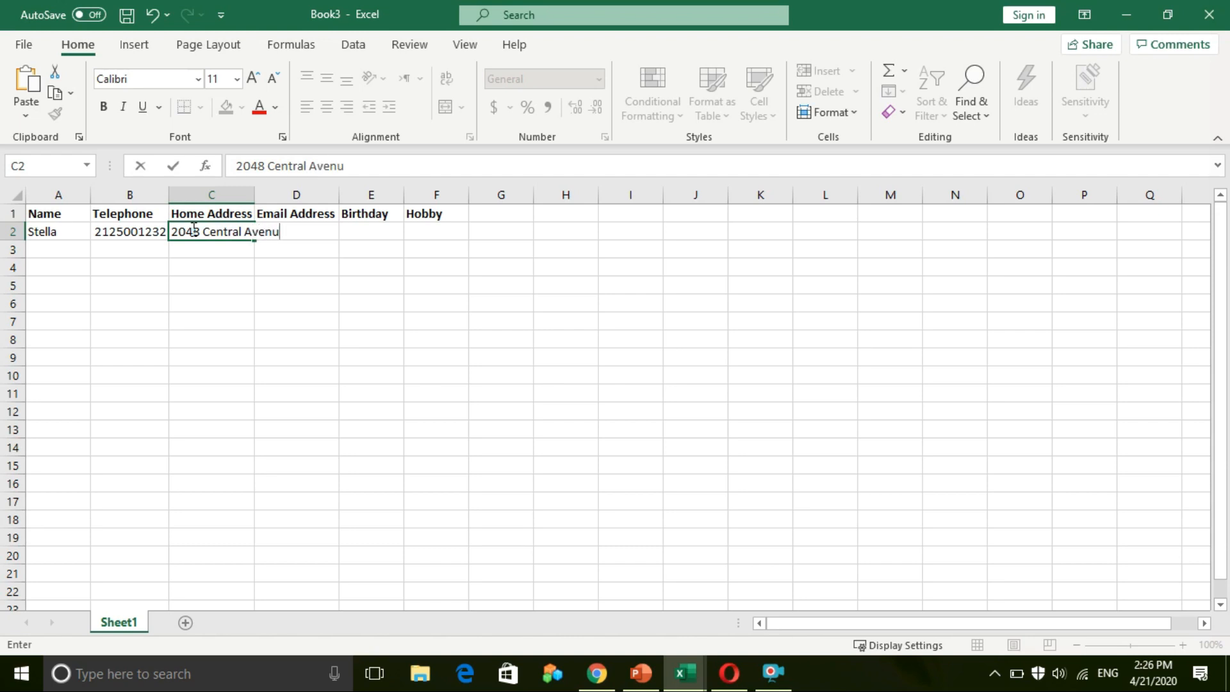
left_click(248, 300)
left_click_drag(255, 196, 287, 197)
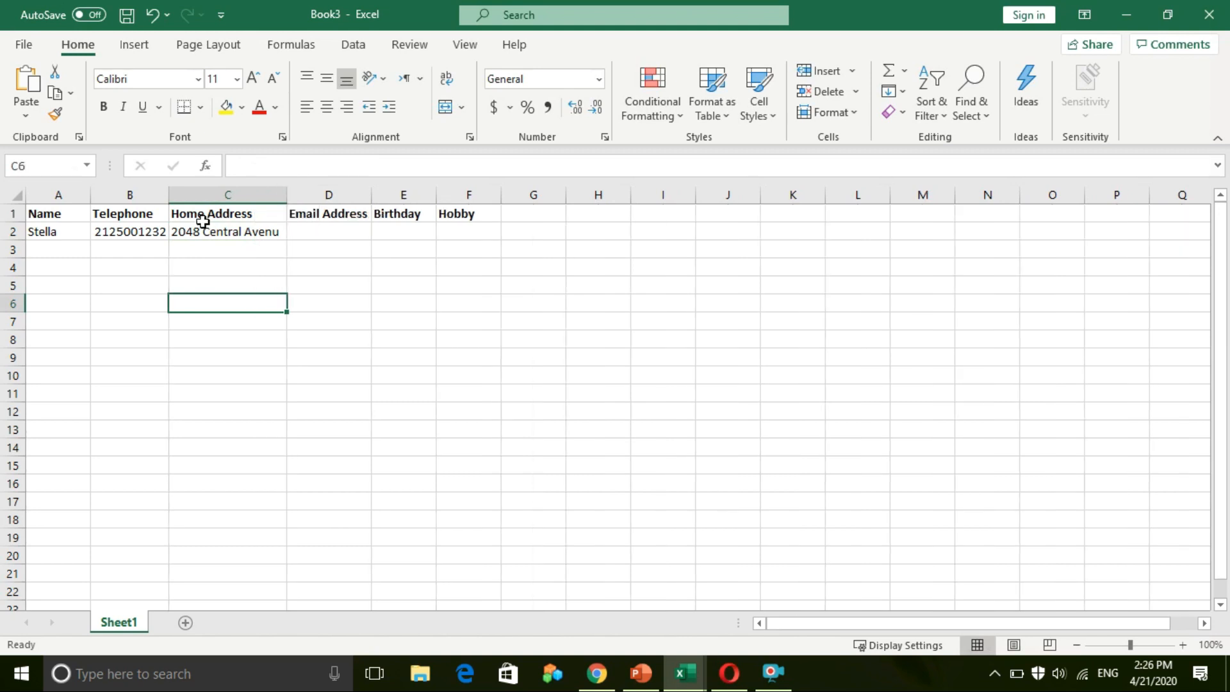
left_click(304, 231)
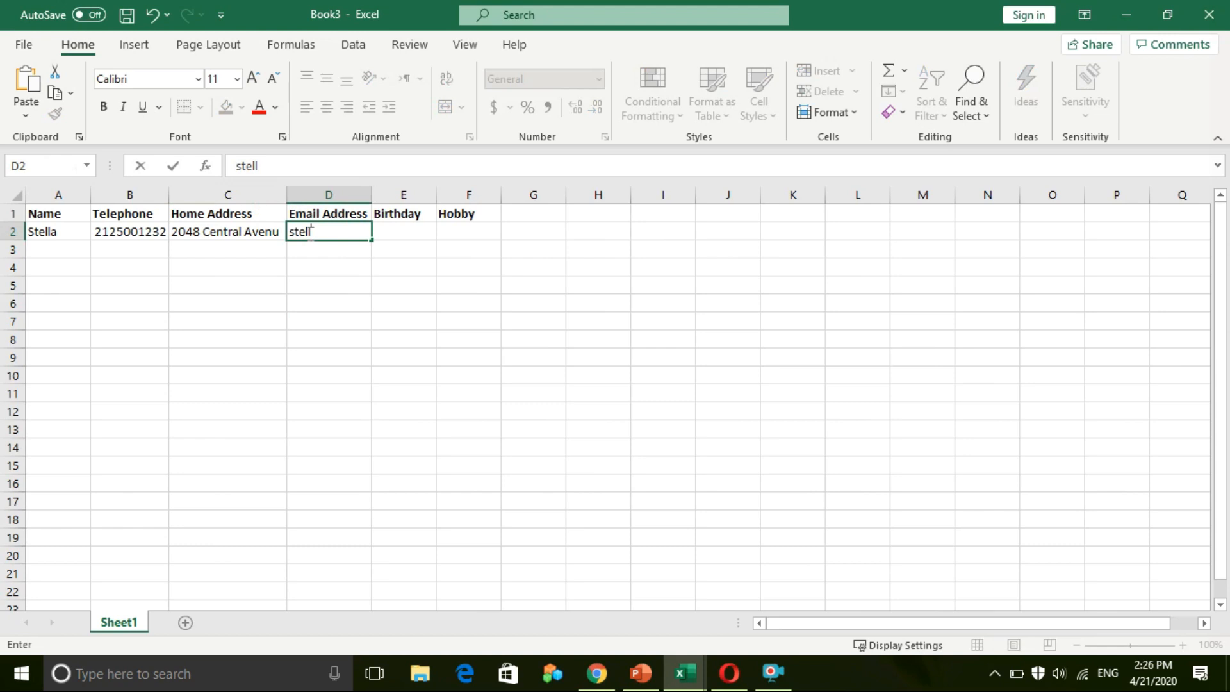
left_click(310, 323)
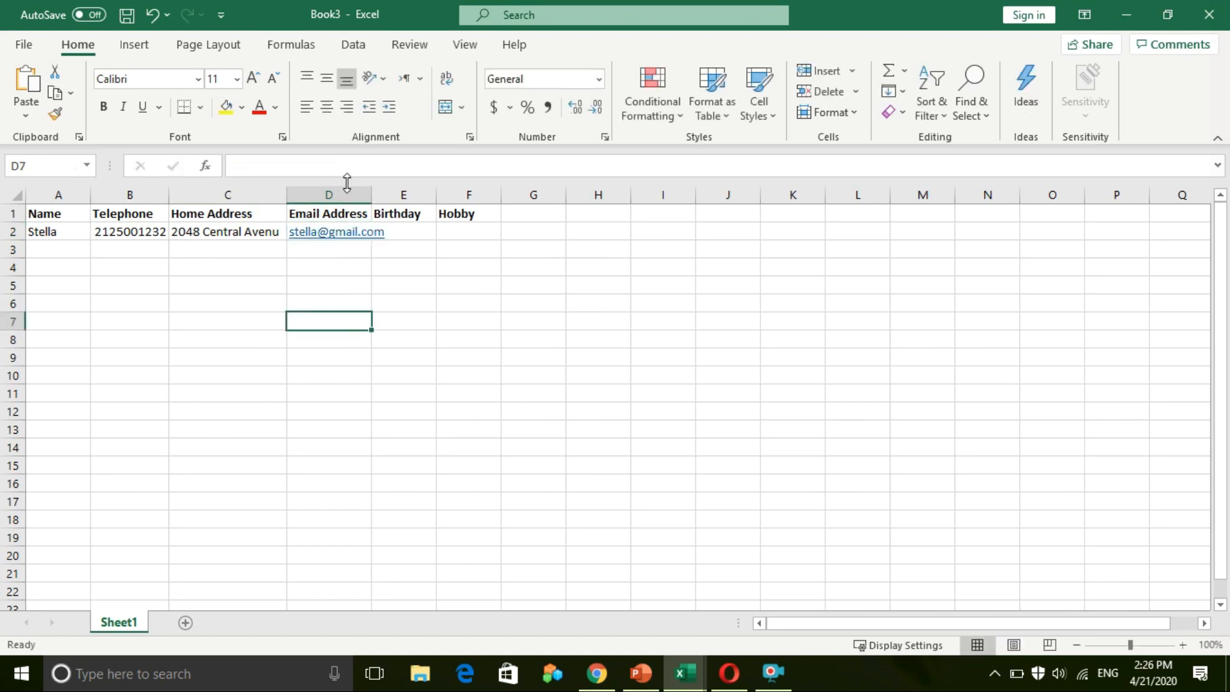
left_click_drag(373, 201, 393, 200)
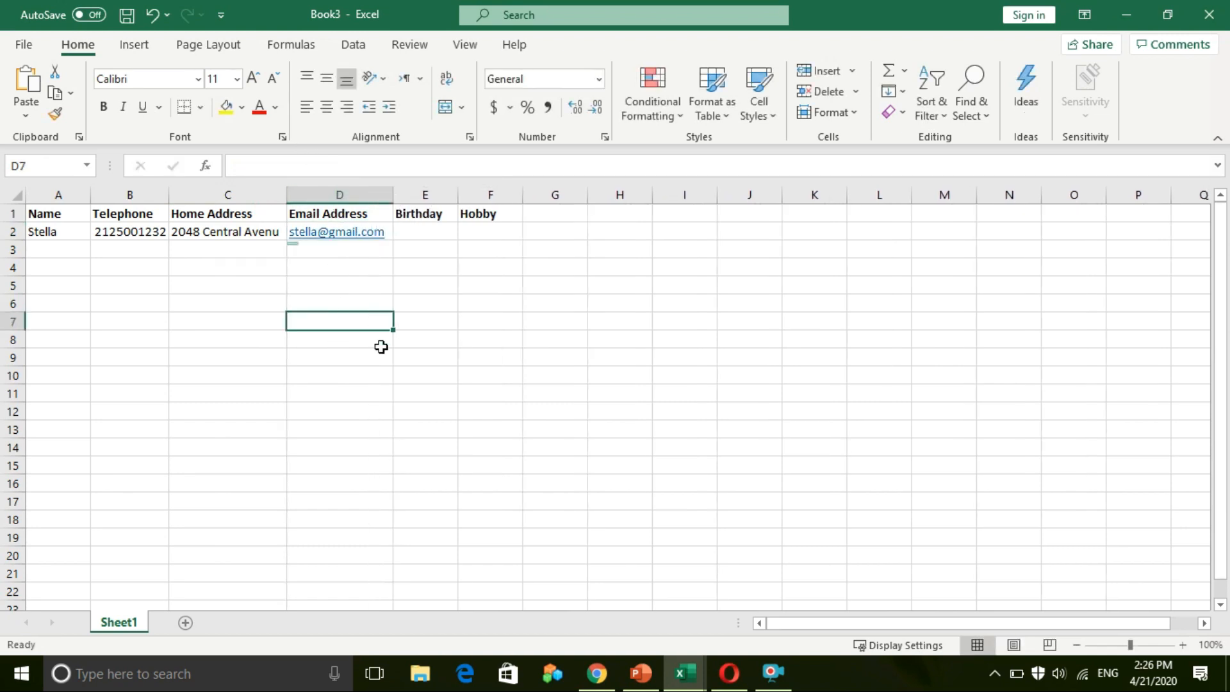
Enter birthday 23 June in E2 and hobby Reading in F2, widening columns E and C
left_click(440, 237)
type("23 June")
left_click(482, 230)
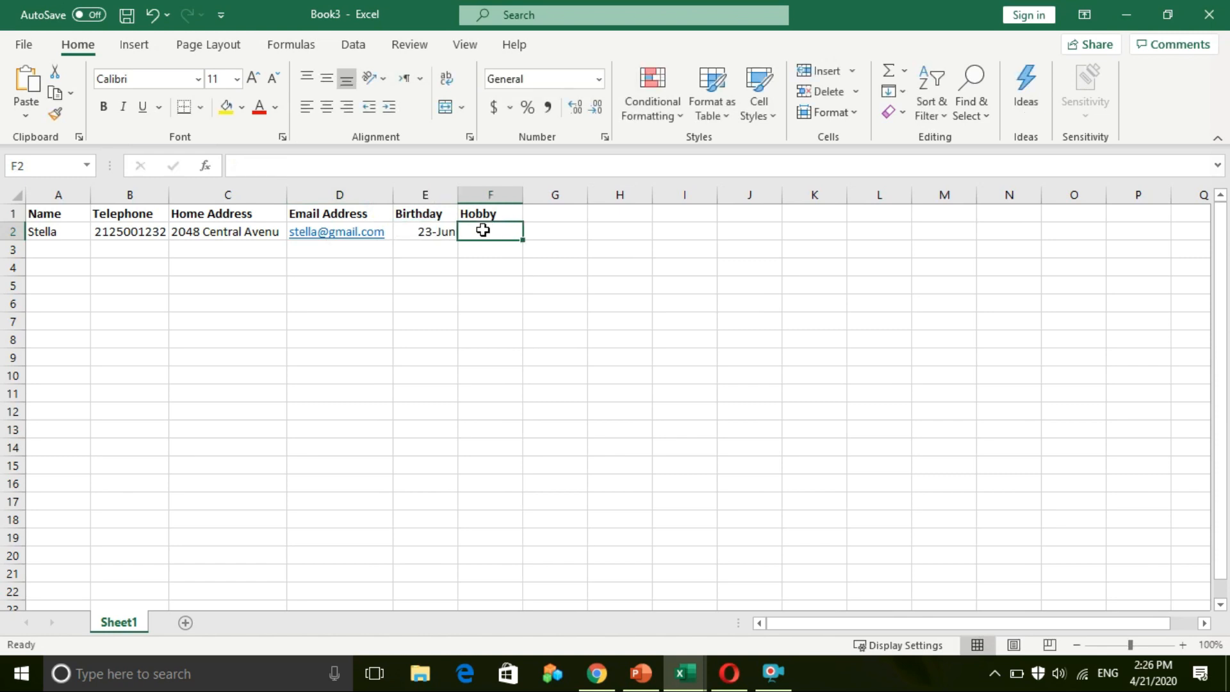
type("Reading")
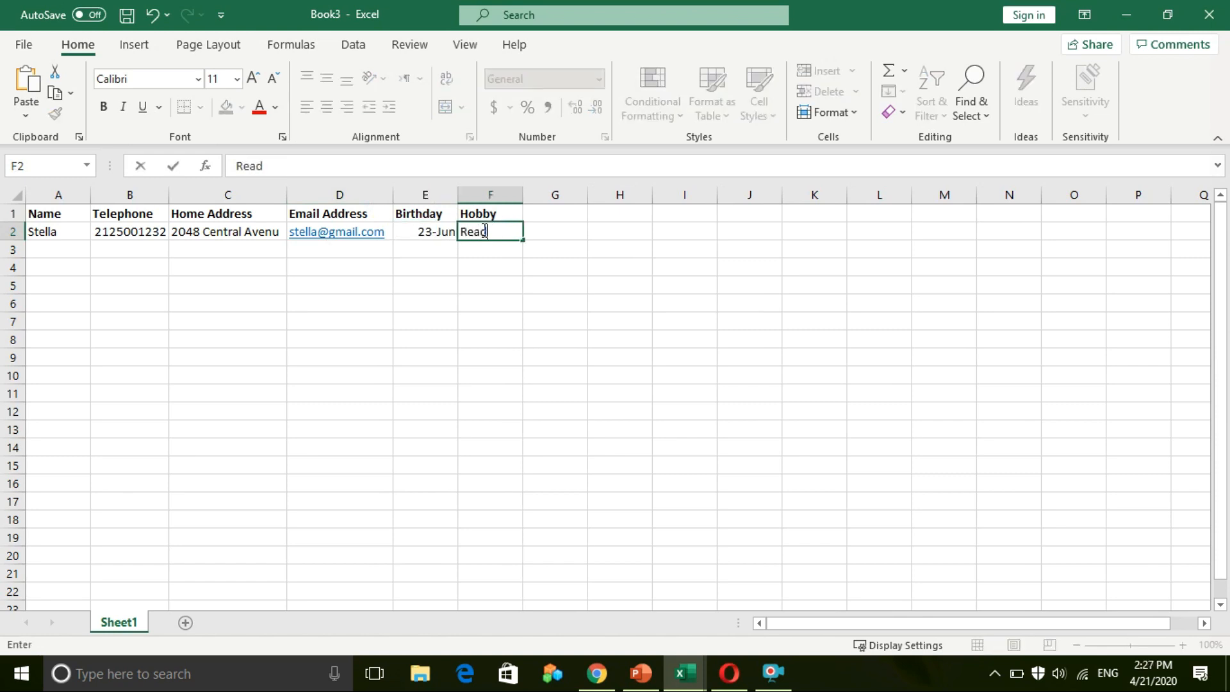
left_click(507, 298)
left_click_drag(457, 195, 552, 194)
left_click(448, 314)
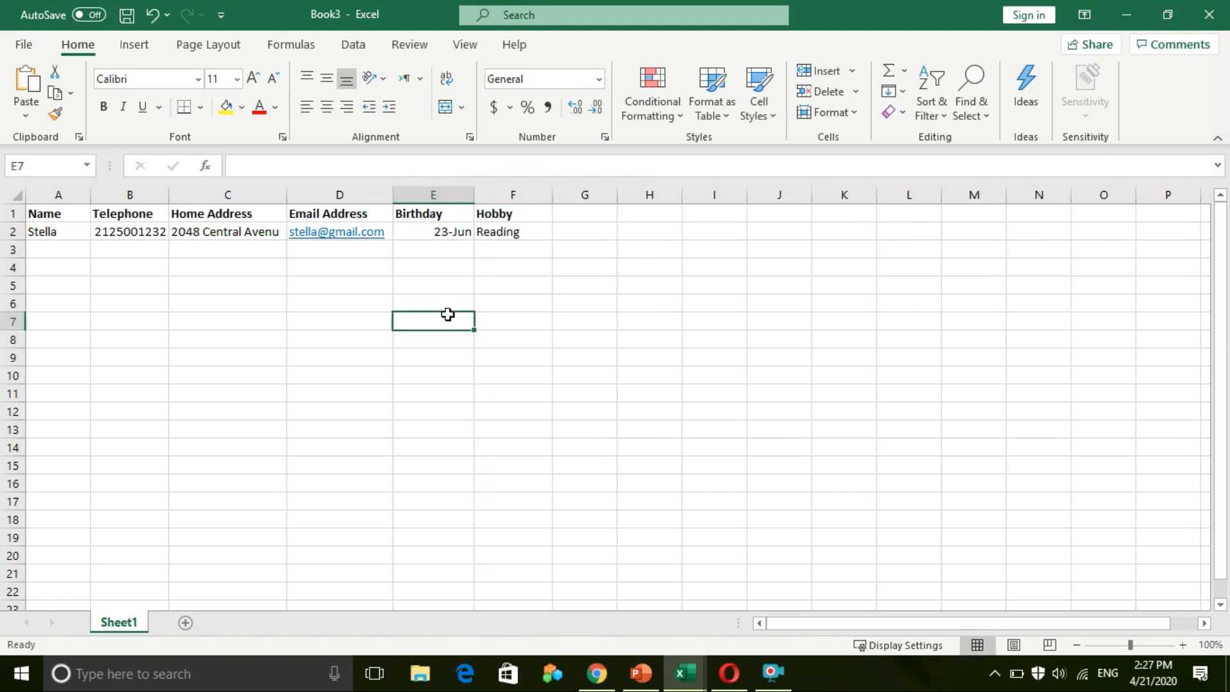
left_click_drag(293, 197, 289, 195)
Check the completed row 2 record, then switch to the Book1 workbook
left_click(34, 230)
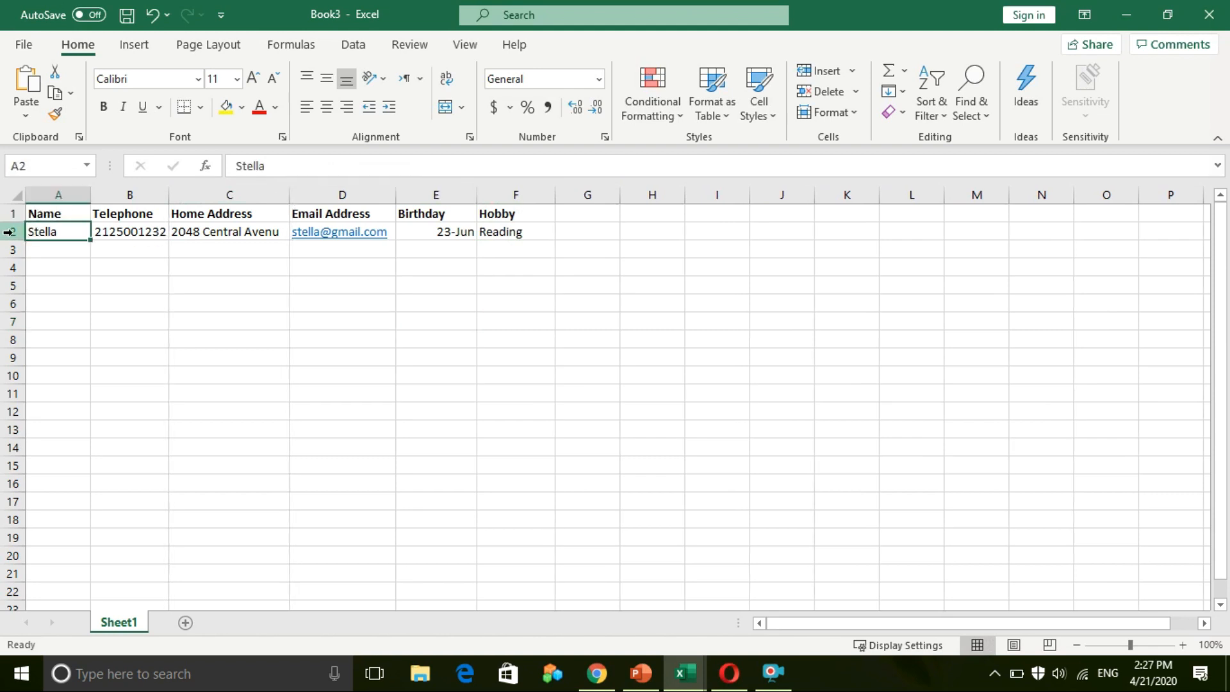
left_click(12, 232)
left_click(335, 308)
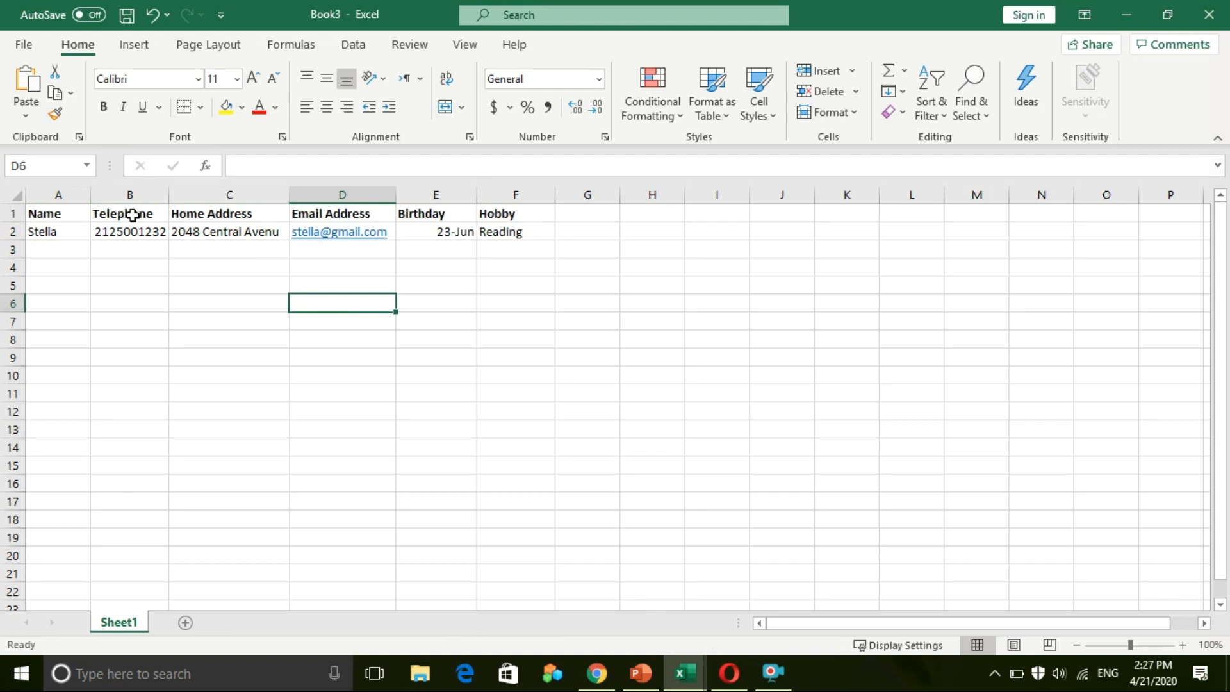
left_click(68, 236)
left_click(56, 256)
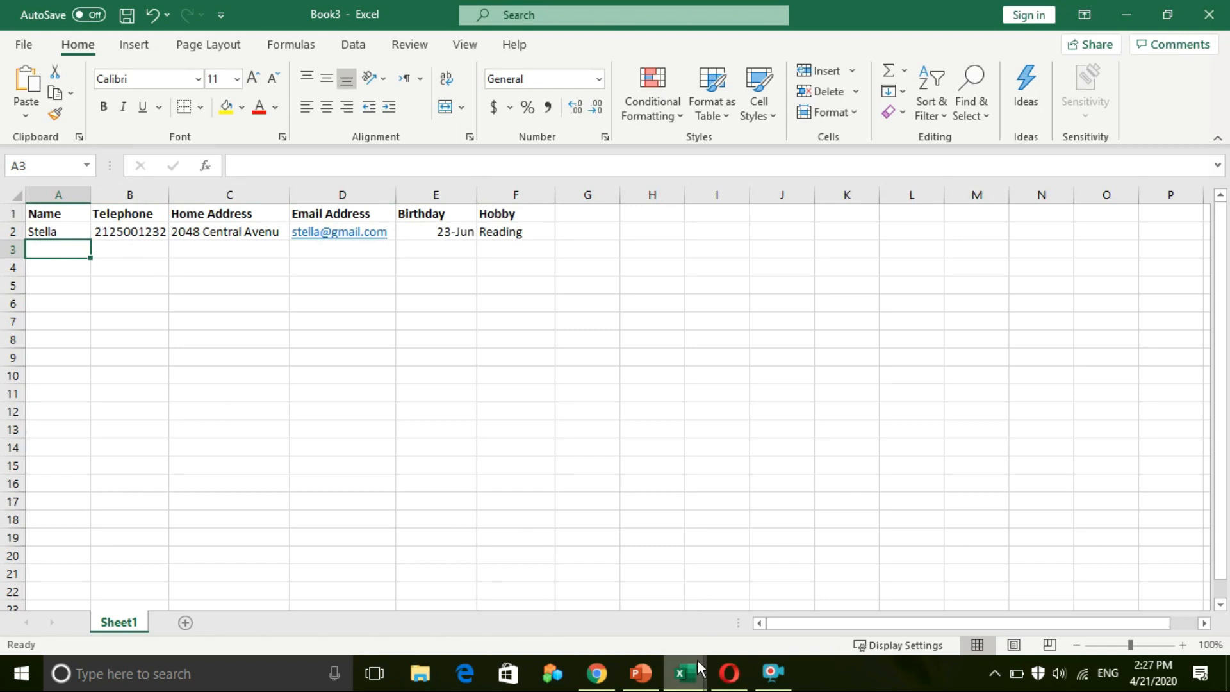
mouse_move(698, 660)
left_click(472, 607)
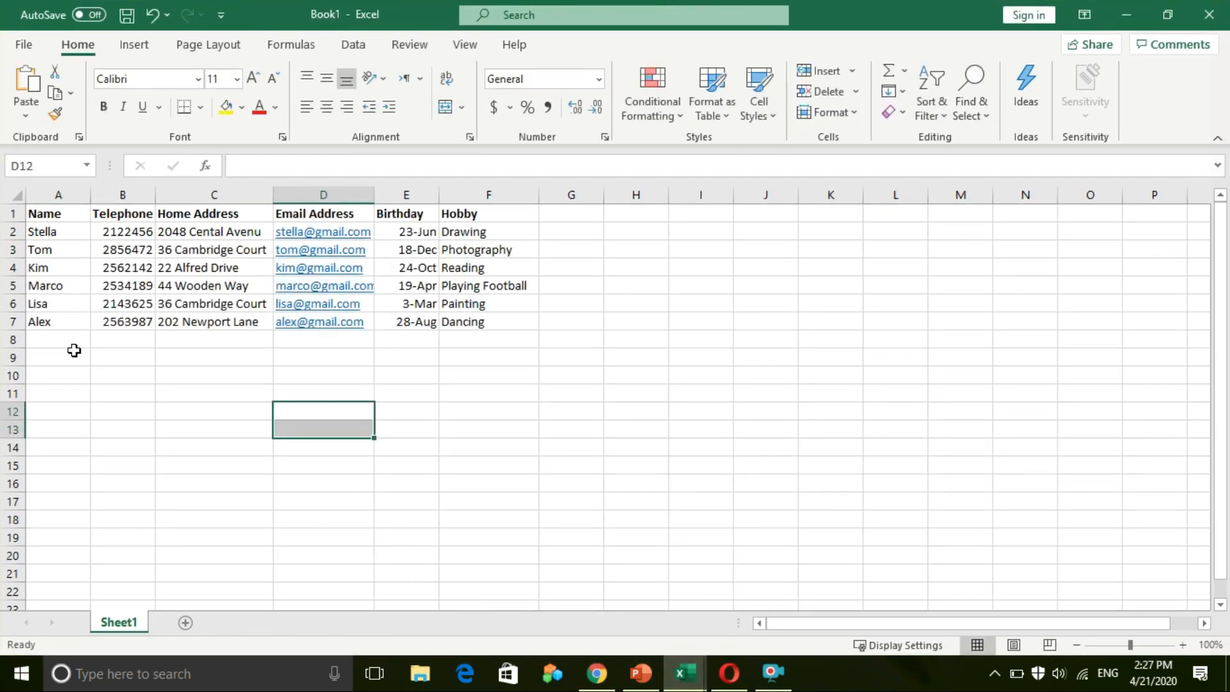
left_click(73, 376)
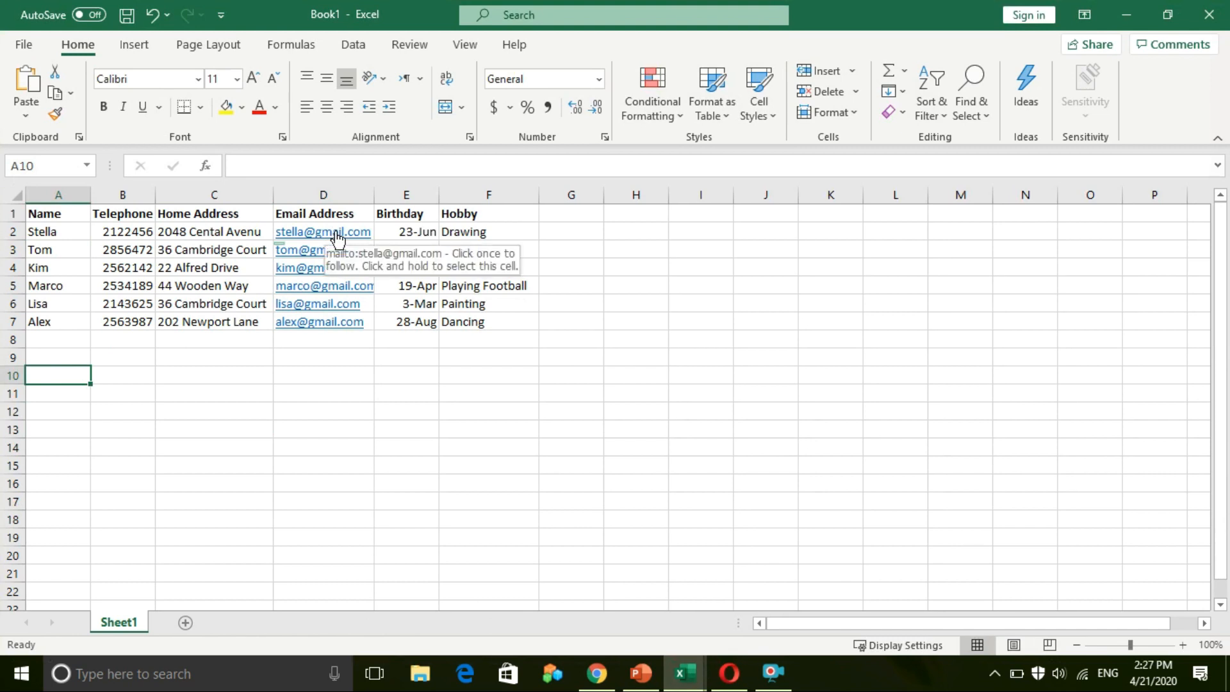
left_click(36, 238)
left_click(54, 252)
left_click(47, 269)
left_click(55, 288)
left_click(45, 305)
left_click(41, 321)
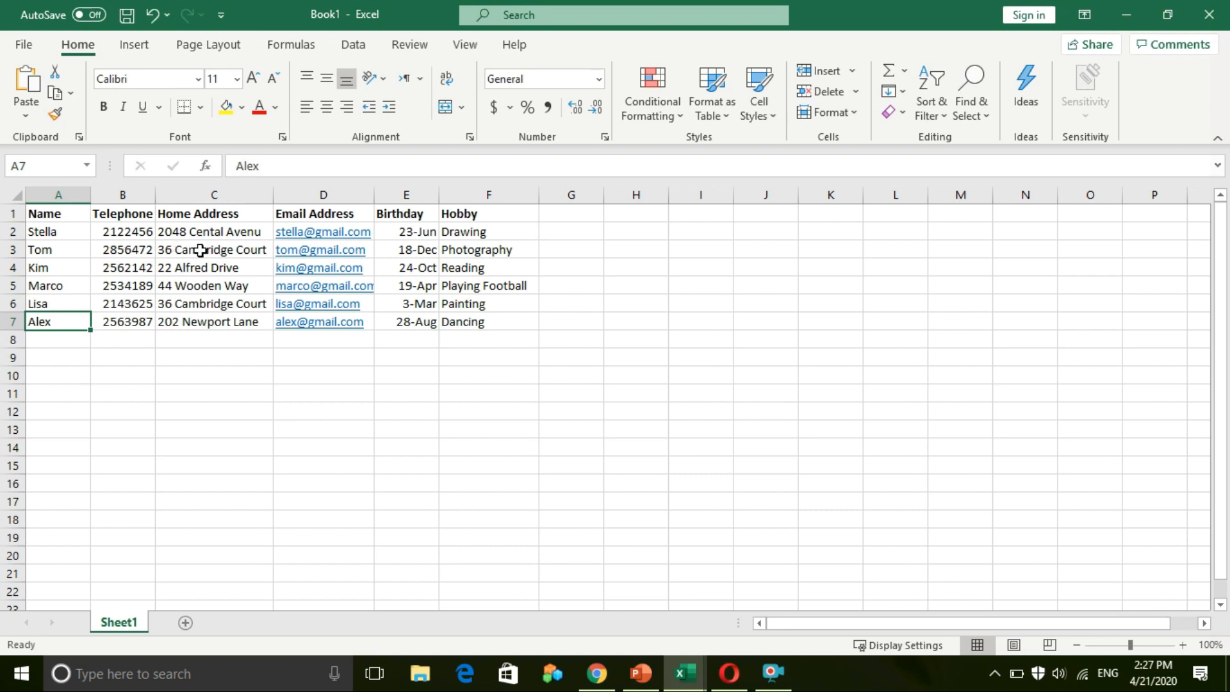
left_click(146, 244)
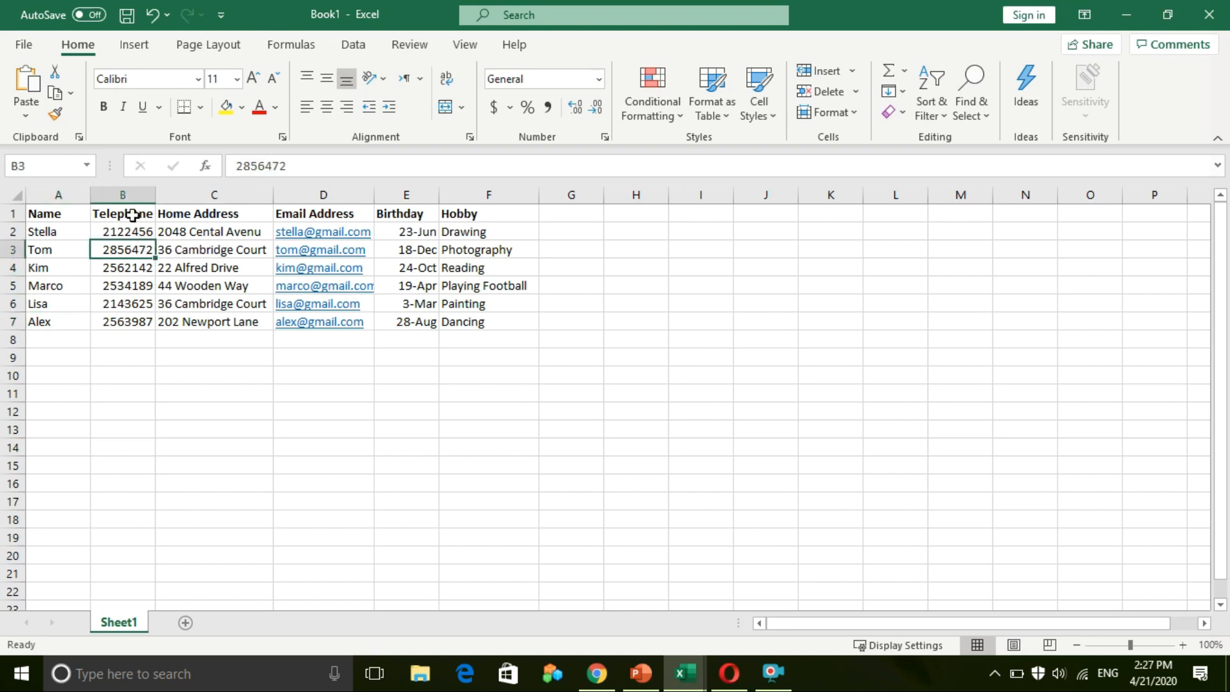
left_click(133, 213)
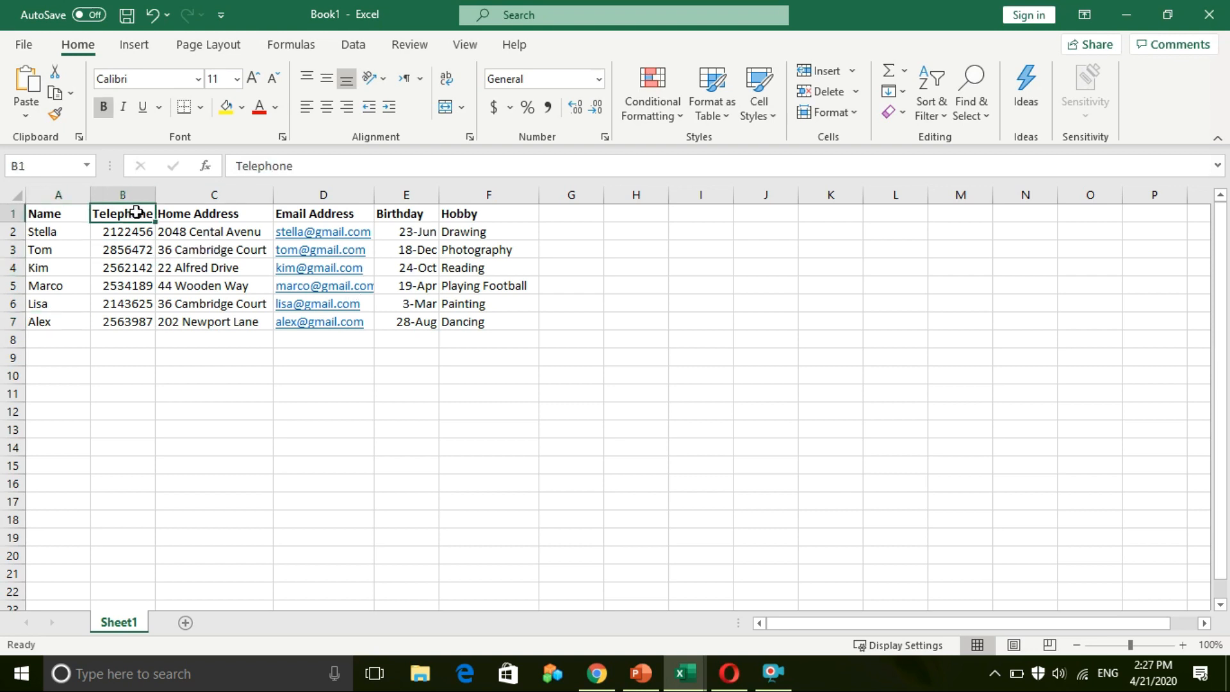
left_click(294, 213)
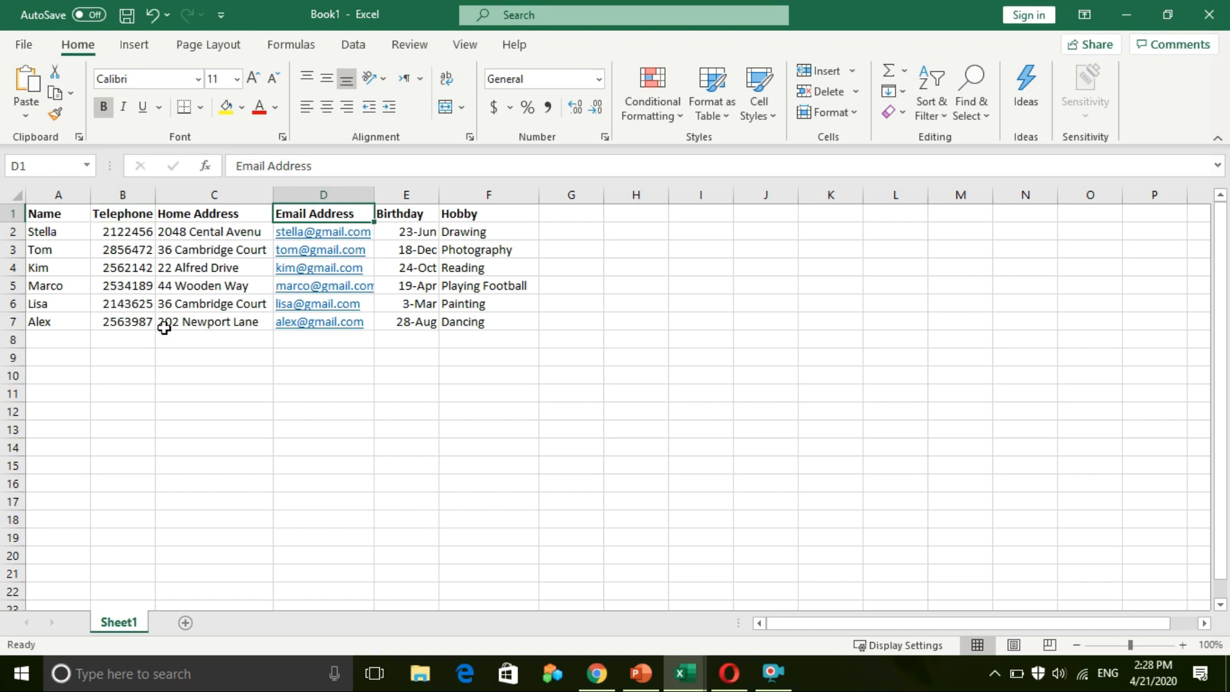
left_click(128, 274)
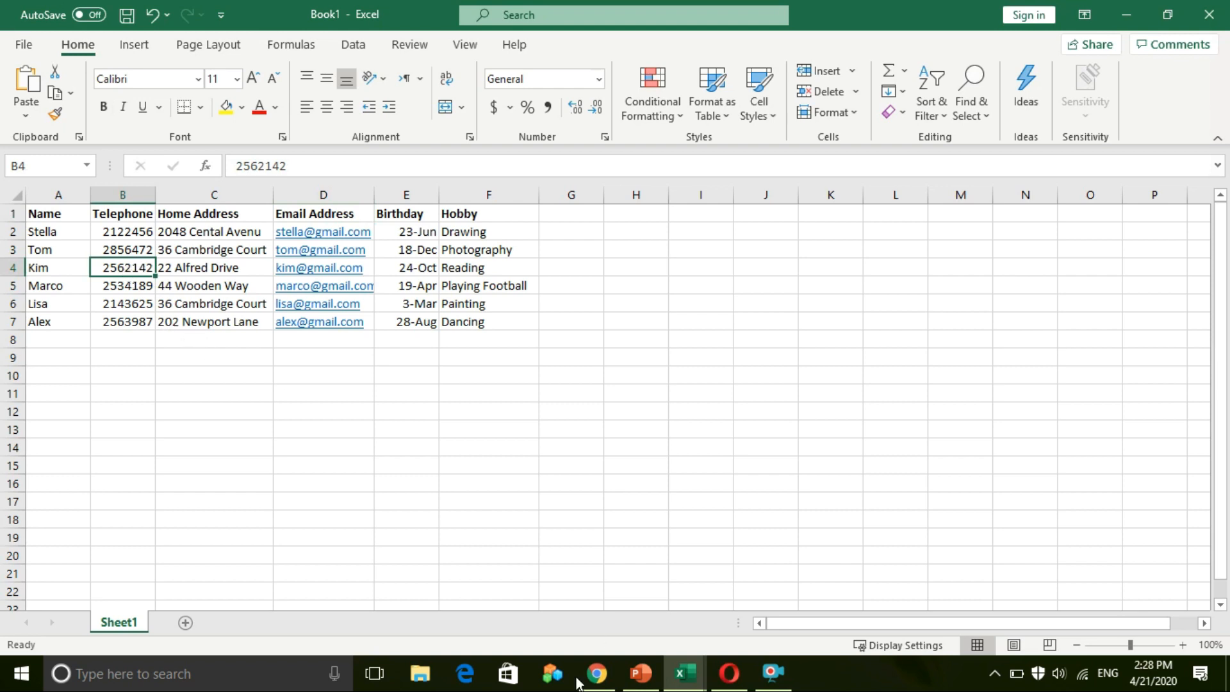
Glance at the PowerPoint lesson slide's title, then go back to the Book1 workbook
left_click(642, 679)
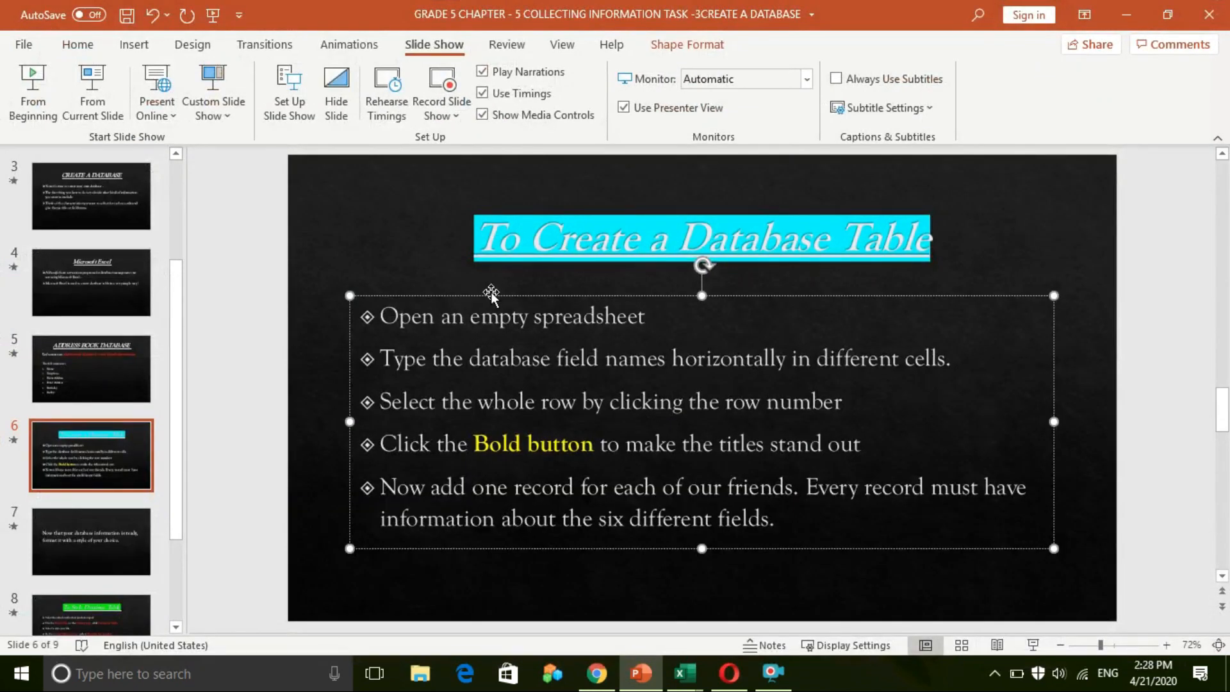
left_click(698, 250)
left_click(754, 252)
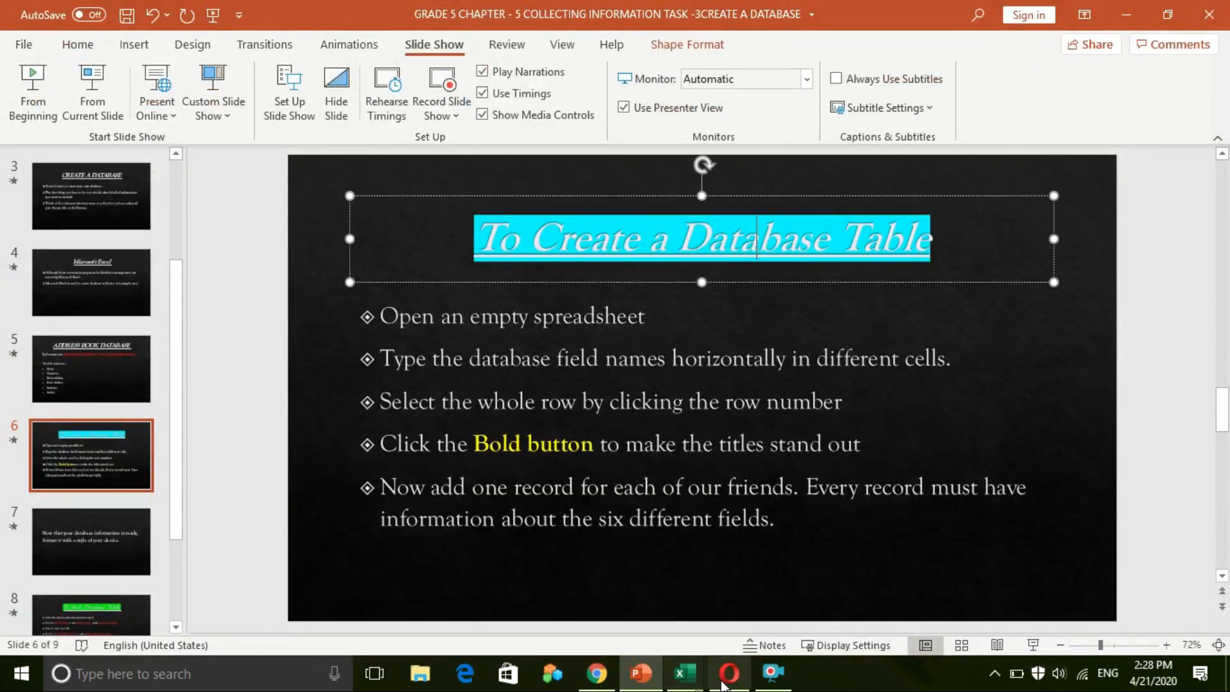
mouse_move(685, 672)
left_click(554, 644)
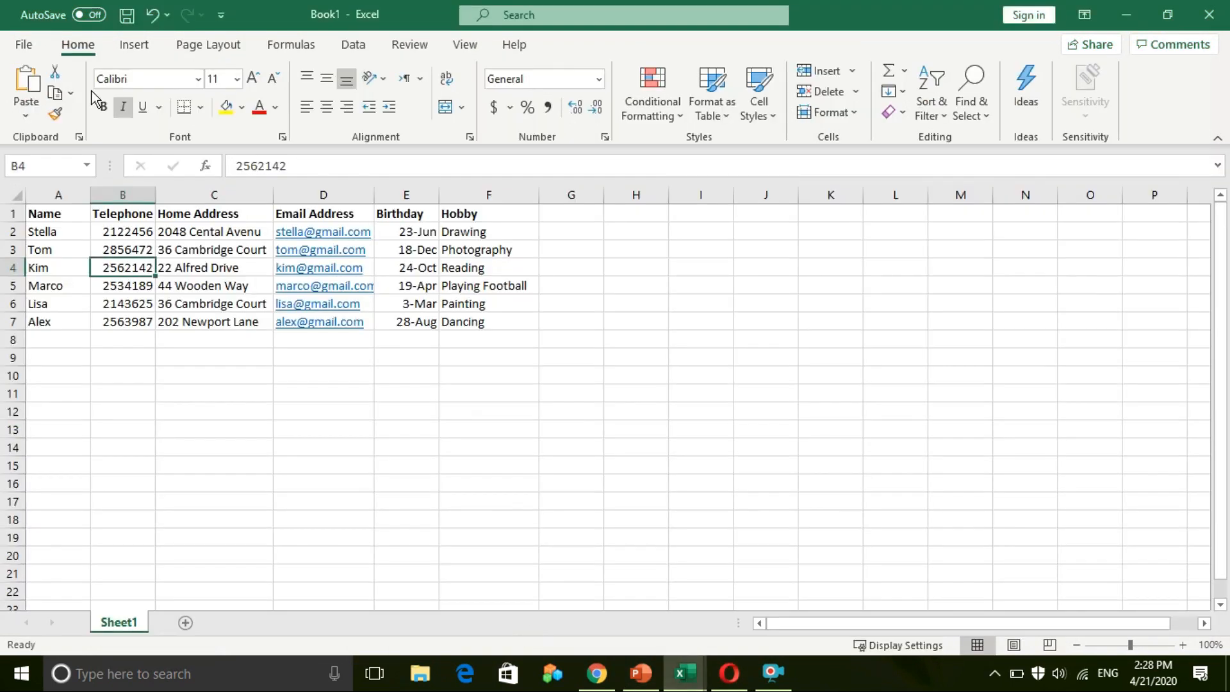
Present the slide show starting at slide 7, the database formatting task
left_click(628, 679)
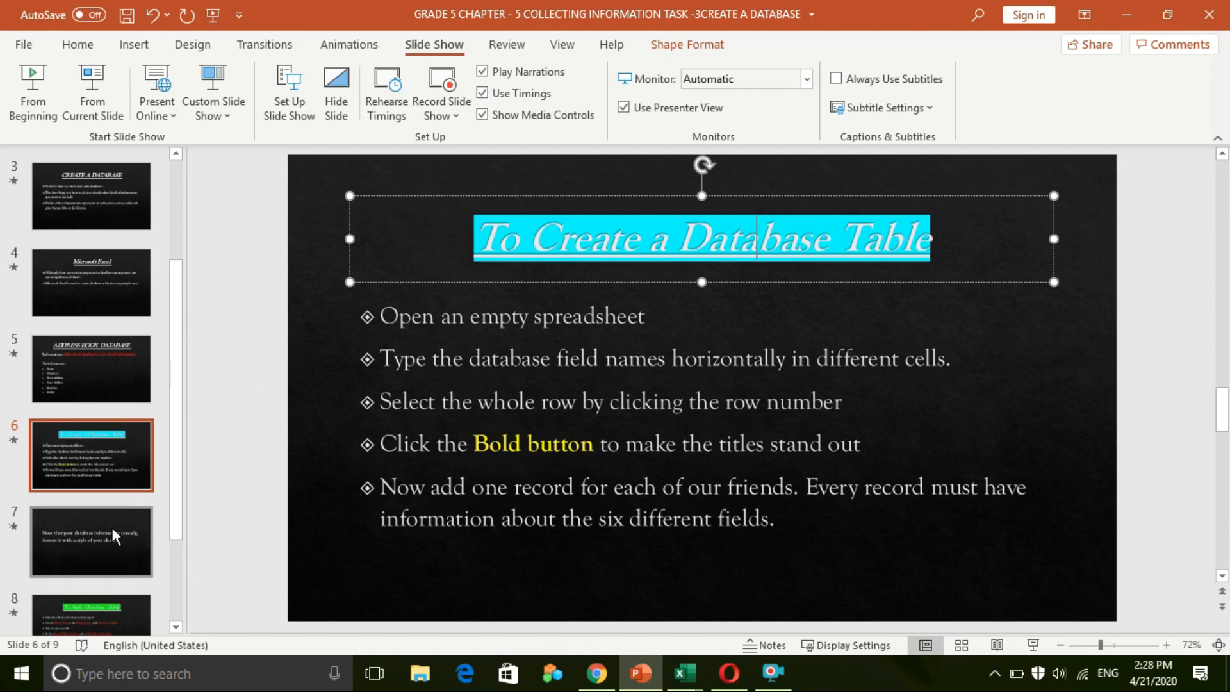
left_click(49, 543)
left_click(79, 93)
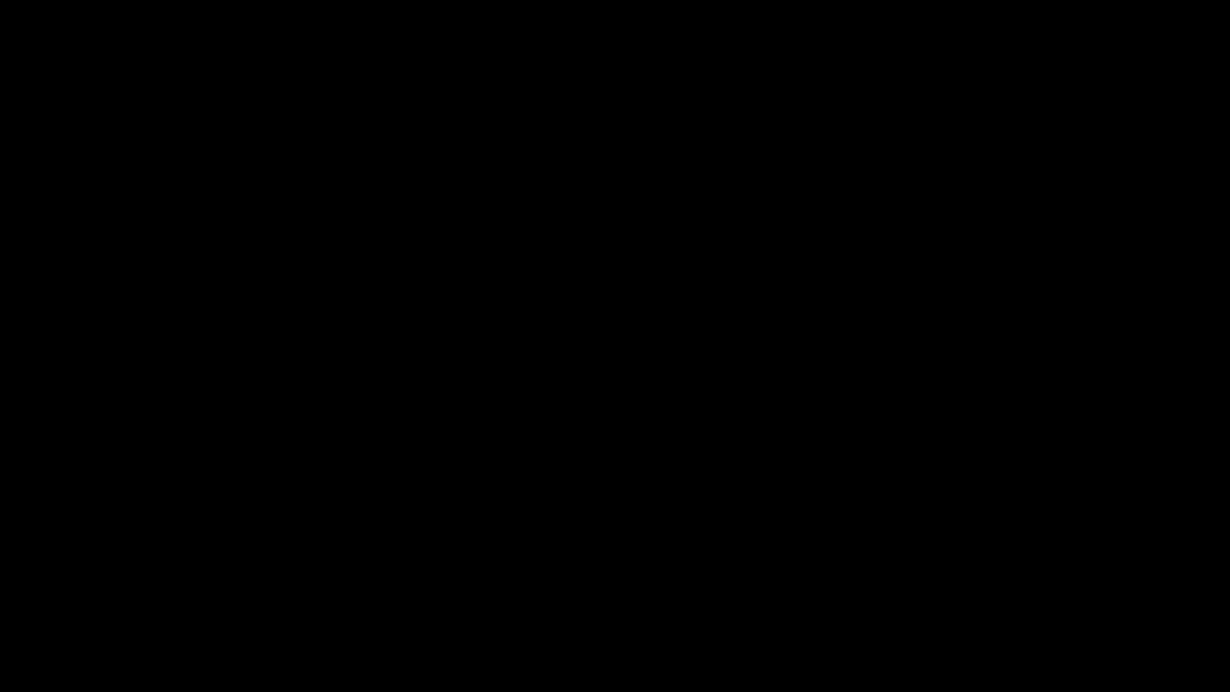